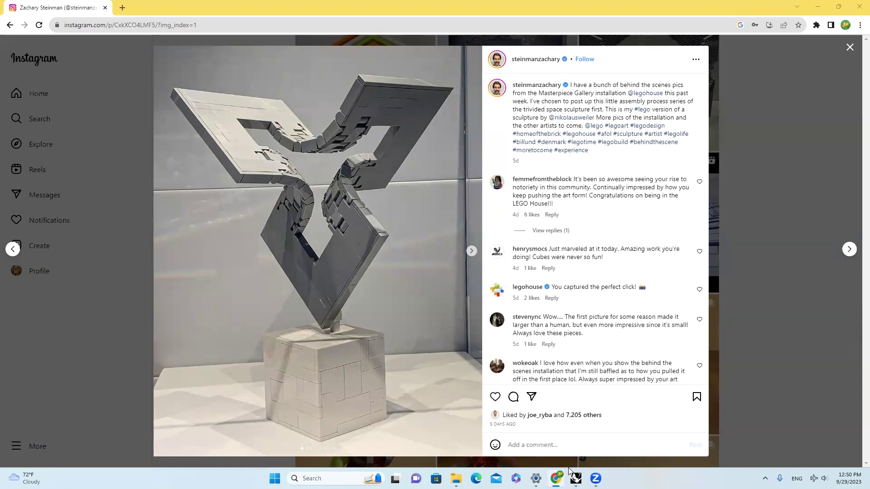
Switch to the untitled Rhinoceros model and delete the existing sculpture polysurface together with its curves.
{"action": "mouse_move", "coordinate": [575, 478]}
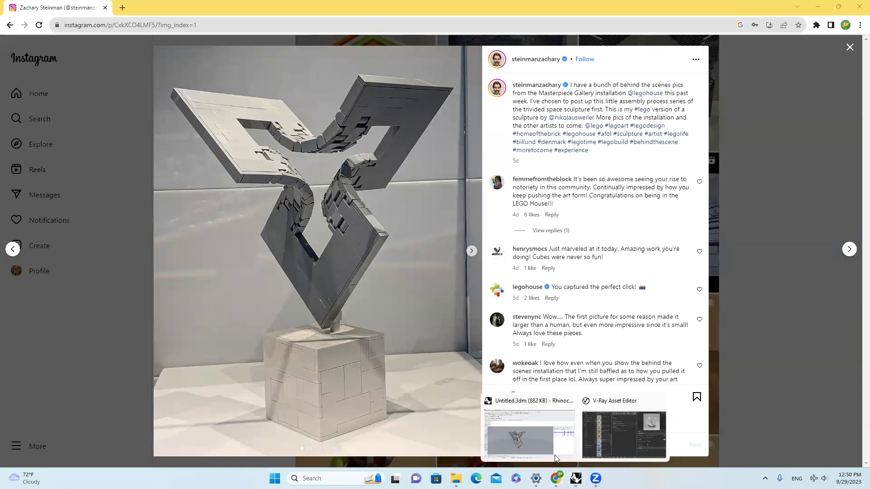
{"action": "left_click", "coordinate": [538, 436]}
{"action": "mouse_move", "coordinate": [387, 283]}
{"action": "right_mouse_down"}
{"action": "mouse_move", "coordinate": [354, 276]}
{"action": "mouse_move", "coordinate": [422, 282]}
{"action": "mouse_move", "coordinate": [390, 290]}
{"action": "right_mouse_up"}
{"action": "scroll", "coordinate": [385, 312], "scroll_direction": "down", "scroll_amount": 5}
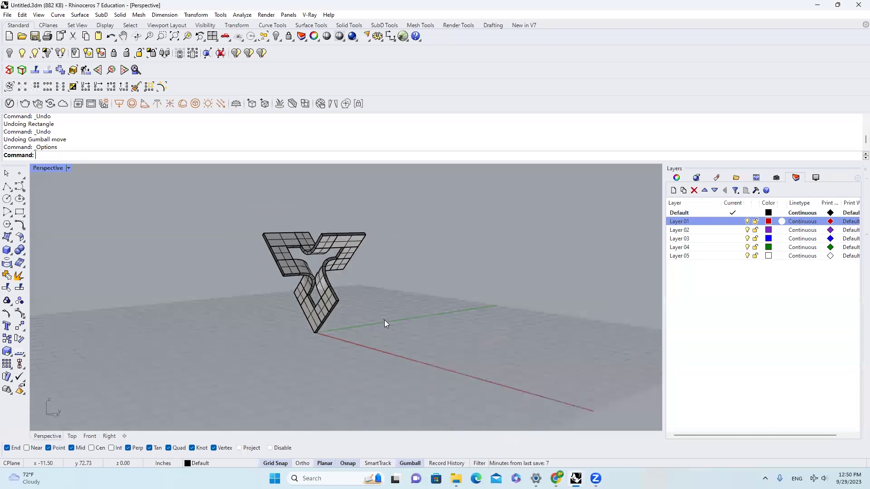
{"action": "left_click_drag", "start_coordinate": [384, 319], "coordinate": [254, 219]}
{"action": "right_click_drag", "start_coordinate": [327, 237], "coordinate": [368, 263]}
{"action": "key", "text": "Delete"}
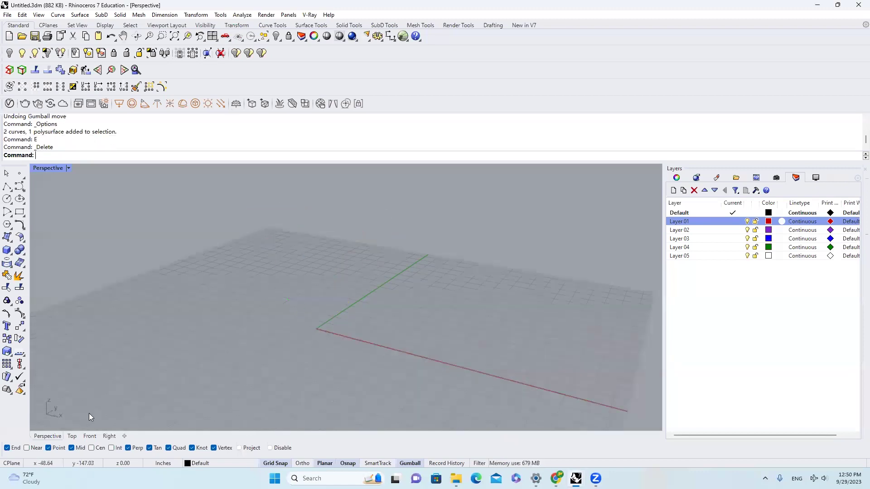
In the Top view, draw a 12 by 36 inch upright rectangle from the origin to x 12, y -36.
{"action": "left_click", "coordinate": [73, 437]}
{"action": "scroll", "coordinate": [300, 297], "scroll_direction": "down", "scroll_amount": 4}
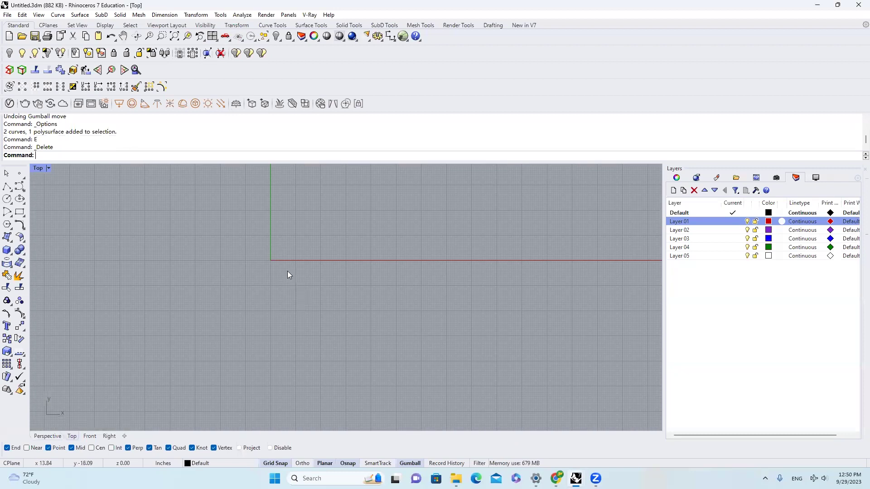
{"action": "scroll", "coordinate": [287, 274], "scroll_direction": "up", "scroll_amount": 4}
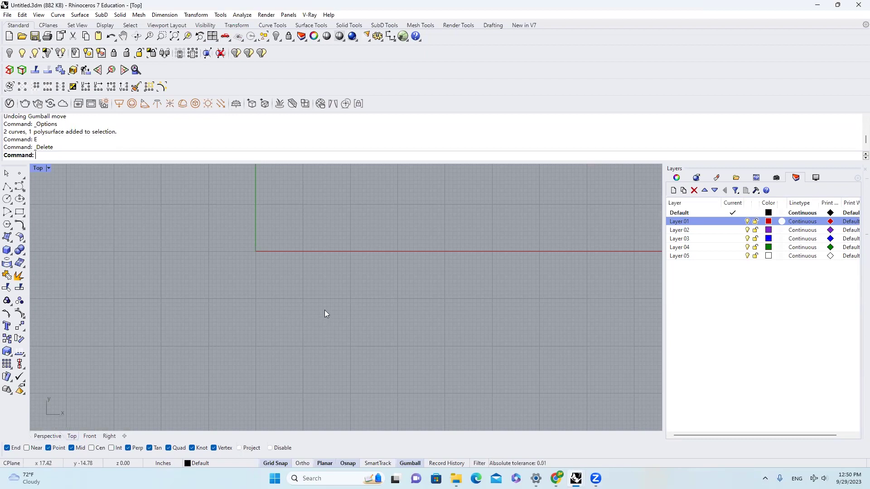
{"action": "scroll", "coordinate": [324, 310], "scroll_direction": "down", "scroll_amount": 1}
{"action": "scroll", "coordinate": [317, 259], "scroll_direction": "up", "scroll_amount": 4}
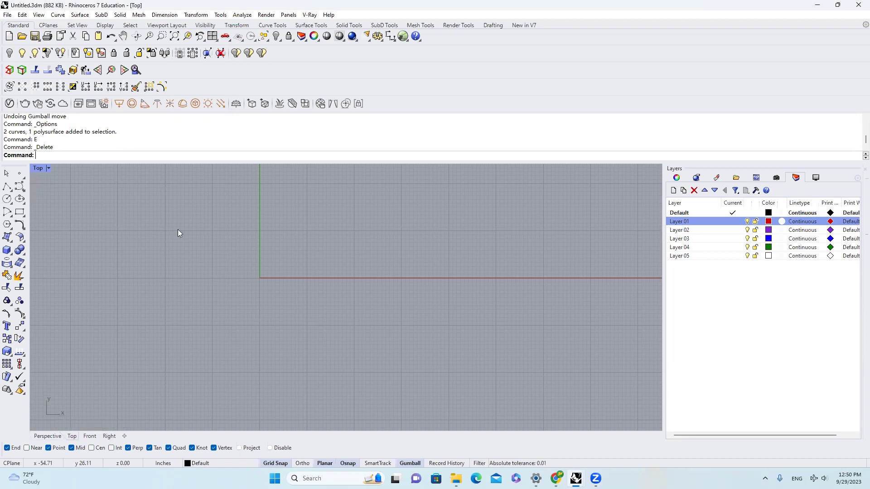
{"action": "type", "text": "REC"}
{"action": "key", "text": "Return"}
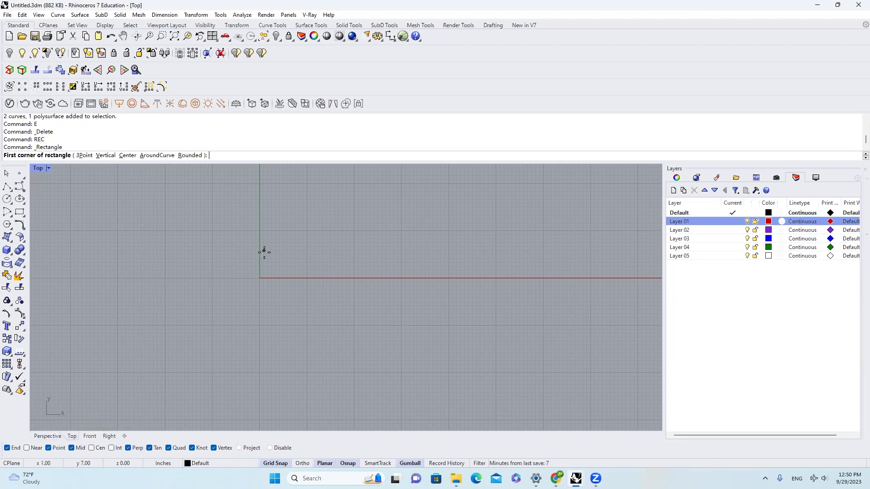
{"action": "left_click", "coordinate": [260, 278]}
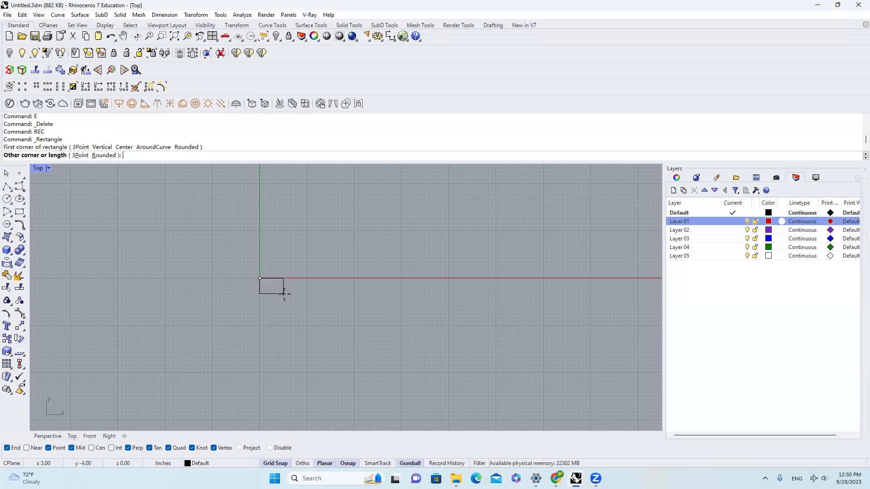
{"action": "left_click", "coordinate": [307, 417]}
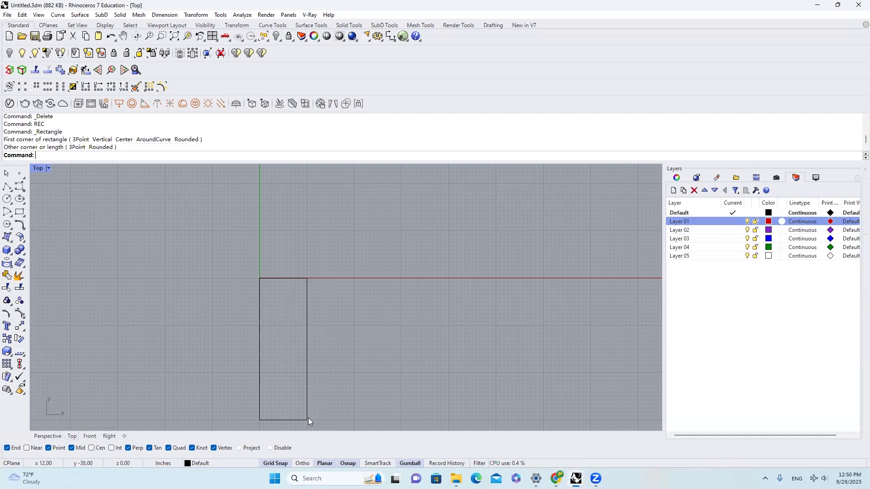
Draw a second rectangle, 24 by 12 inches, from the first one's lower-right corner to x 36, y -24, forming an L.
{"action": "right_click_drag", "start_coordinate": [368, 359], "coordinate": [387, 330]}
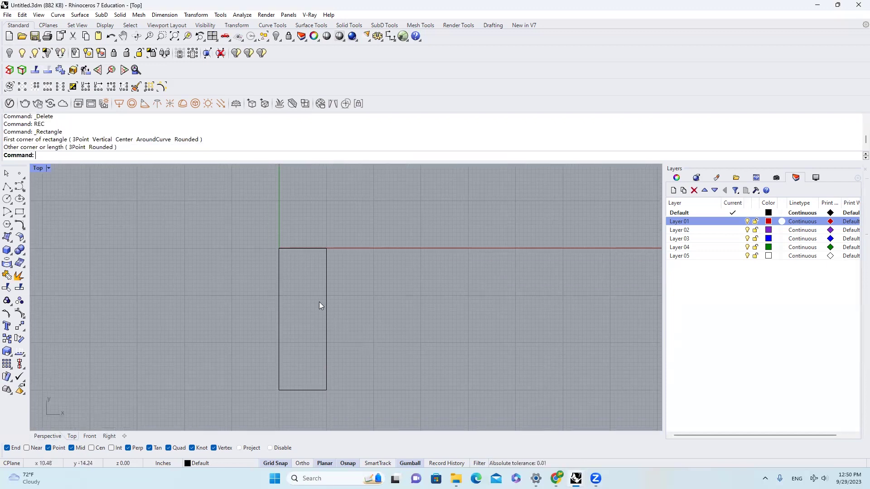
{"action": "scroll", "coordinate": [318, 268], "scroll_direction": "up", "scroll_amount": 1}
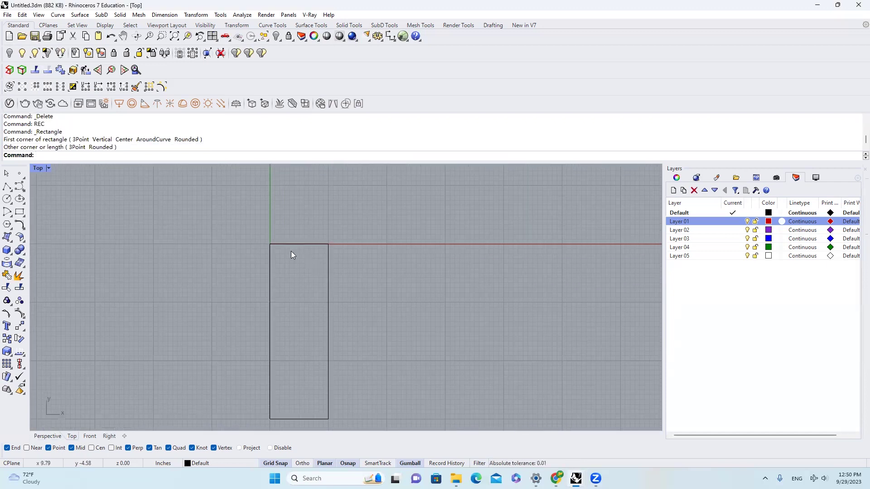
{"action": "right_click_drag", "start_coordinate": [298, 247], "coordinate": [298, 235]}
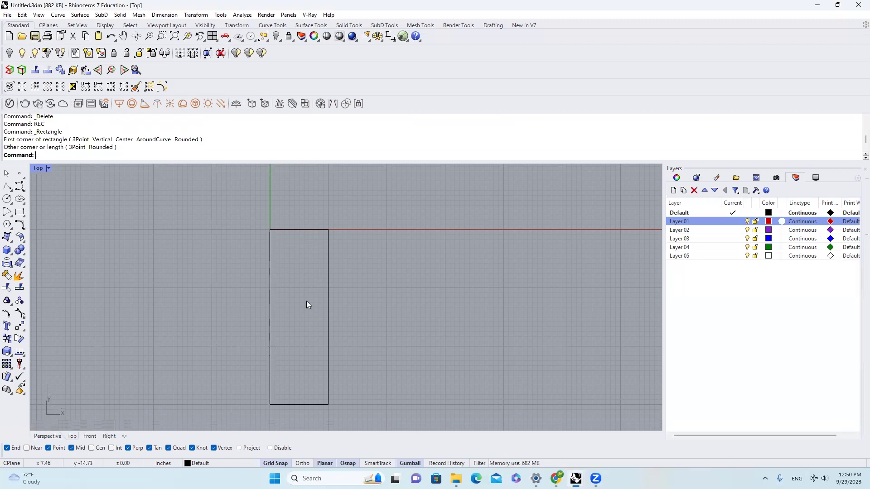
{"action": "scroll", "coordinate": [307, 301], "scroll_direction": "down", "scroll_amount": 1}
{"action": "right_click_drag", "start_coordinate": [354, 286], "coordinate": [317, 284]}
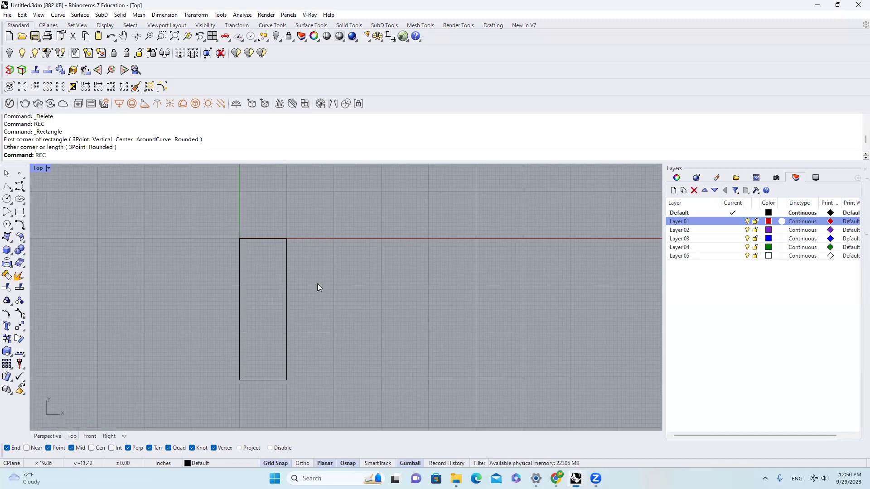
{"action": "key", "text": "Return"}
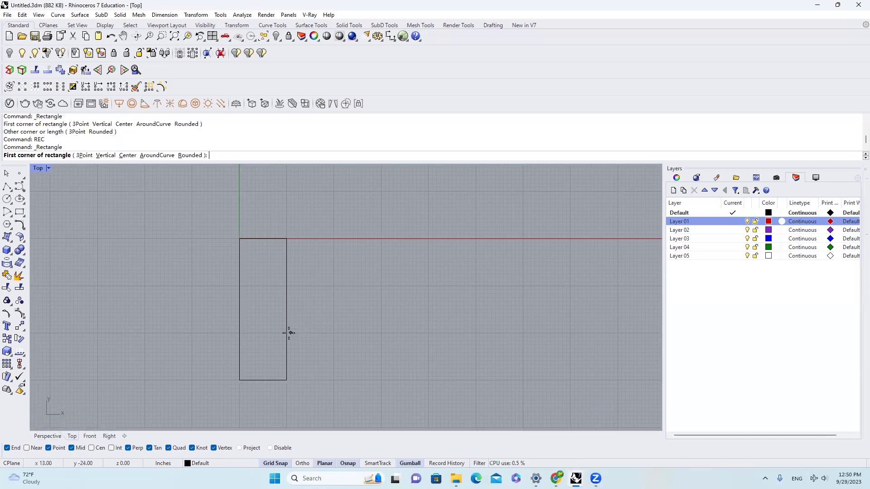
{"action": "left_click", "coordinate": [287, 380]}
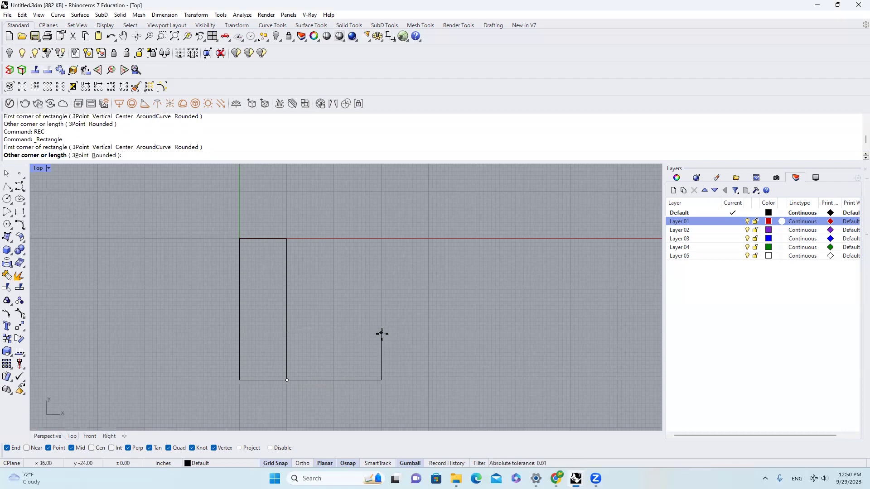
{"action": "left_click", "coordinate": [382, 334]}
Create planar surfaces from both rectangles with PlanarSrf and clear the selection.
{"action": "scroll", "coordinate": [343, 357], "scroll_direction": "up", "scroll_amount": 3}
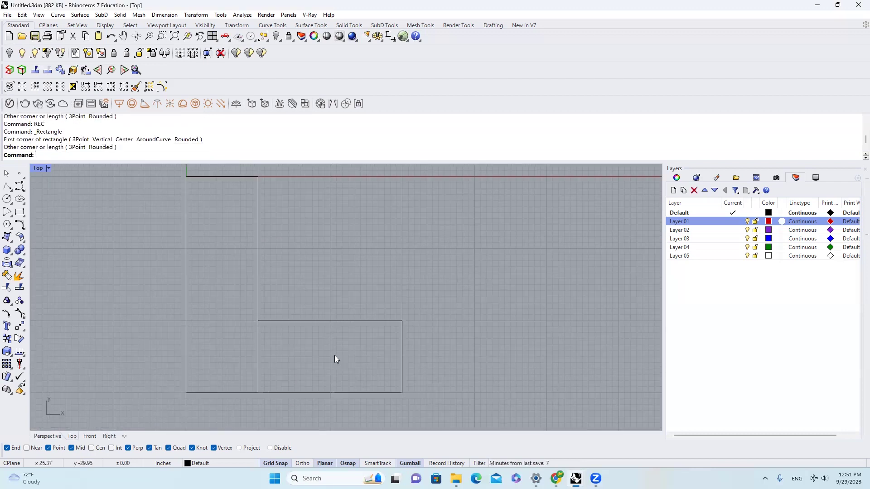
{"action": "scroll", "coordinate": [390, 371], "scroll_direction": "down", "scroll_amount": 4}
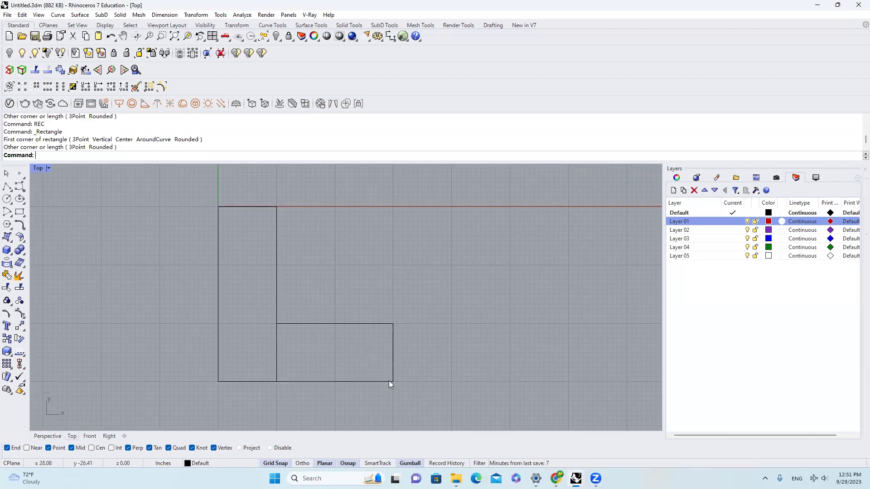
{"action": "left_click_drag", "start_coordinate": [388, 380], "coordinate": [211, 273]}
{"action": "right_click_drag", "start_coordinate": [296, 259], "coordinate": [320, 243]}
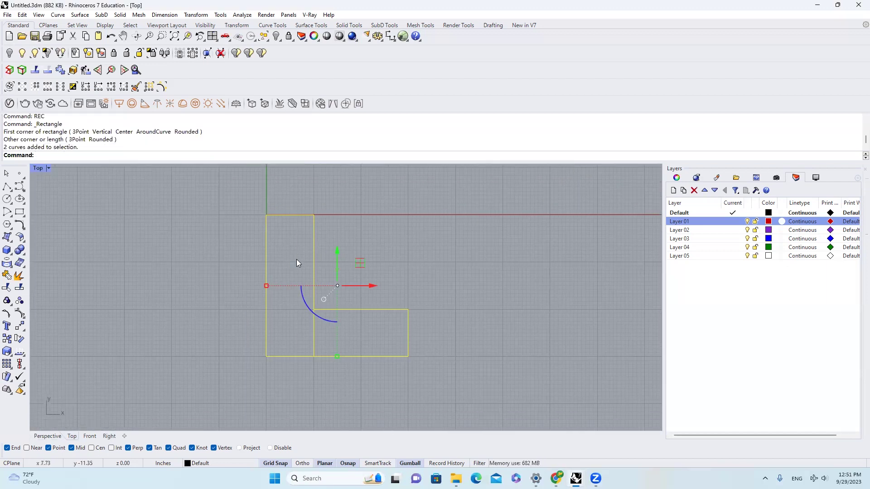
{"action": "type", "text": "PLanarSrf"}
{"action": "key", "text": "Return"}
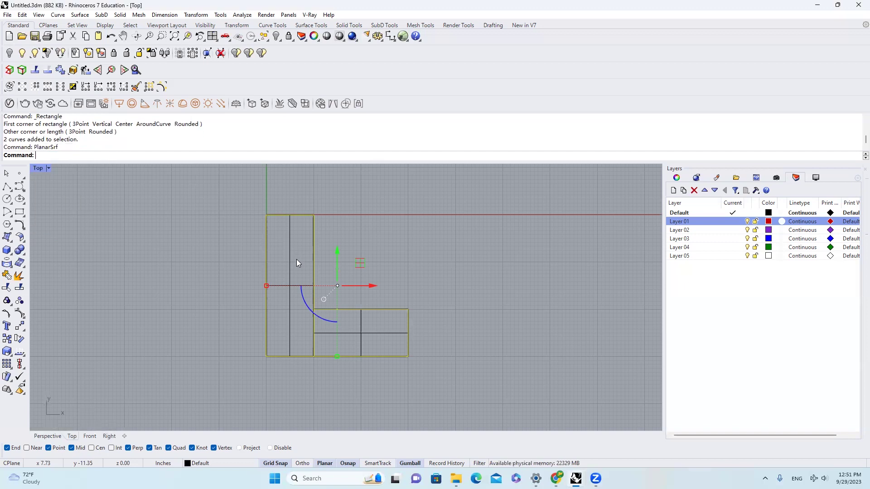
{"action": "key", "text": "Escape"}
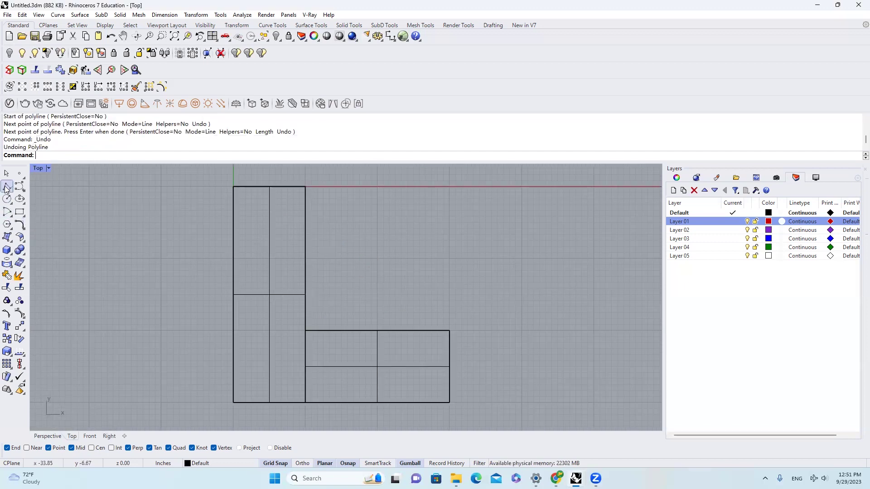
Draw a horizontal polyline across the upright rectangle, one third of its height below the top edge, overhanging both sides.
{"action": "left_click", "coordinate": [7, 186]}
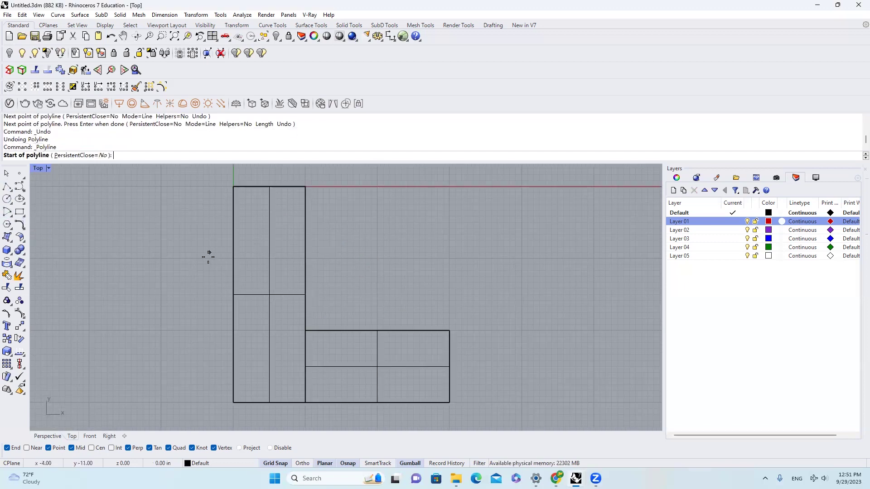
{"action": "left_click", "coordinate": [211, 259]}
{"action": "left_click", "coordinate": [329, 258]}
{"action": "key", "text": "Return"}
{"action": "scroll", "coordinate": [313, 278], "scroll_direction": "down", "scroll_amount": 2}
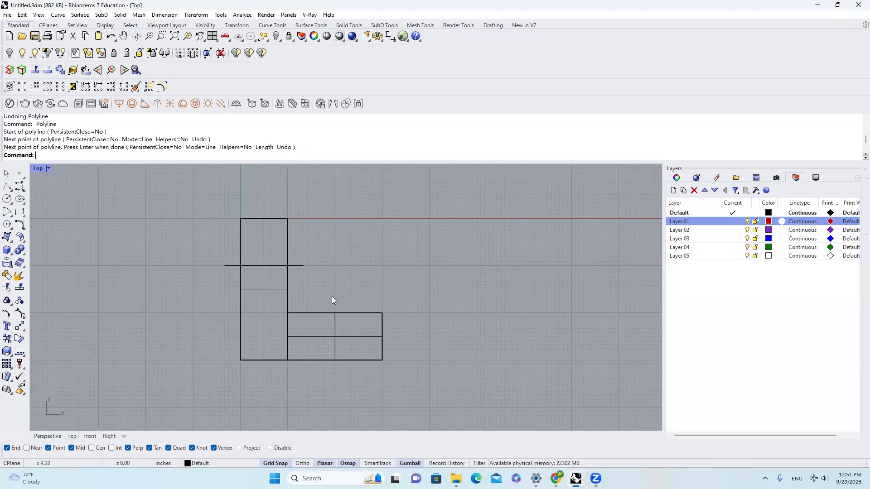
Draw a vertical polyline across the middle of the horizontal rectangle, extending past its upper and lower edges.
{"action": "scroll", "coordinate": [336, 302], "scroll_direction": "up", "scroll_amount": 2}
{"action": "key", "text": "Return"}
{"action": "left_click", "coordinate": [336, 304]}
{"action": "left_click", "coordinate": [336, 412]}
{"action": "key", "text": "Return"}
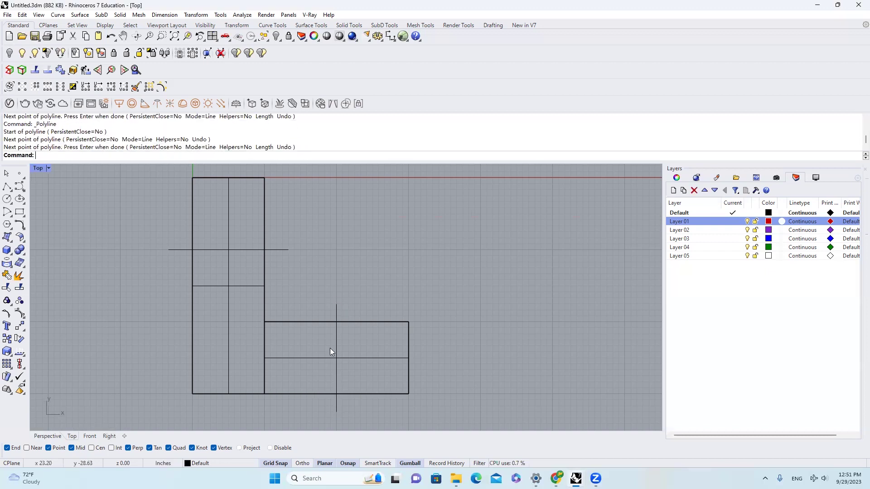
{"action": "scroll", "coordinate": [330, 348], "scroll_direction": "down", "scroll_amount": 2}
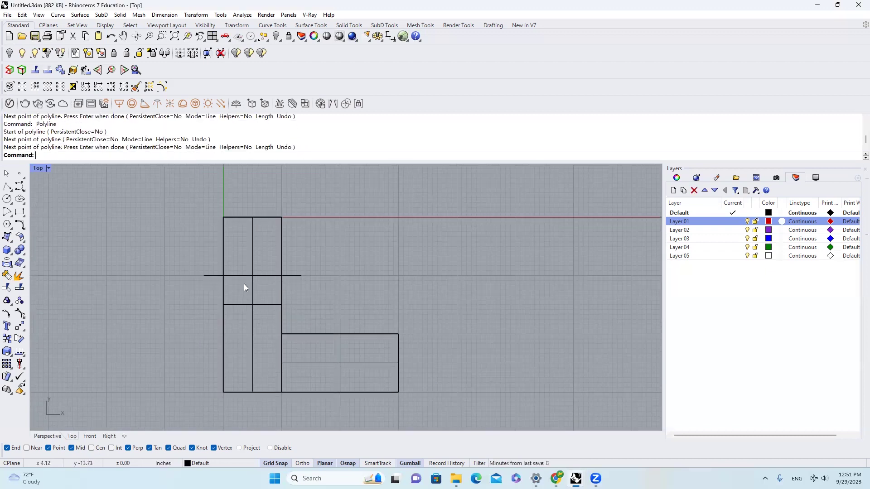
Split the upright rectangle's surface using the horizontal line as the cutting object.
{"action": "type", "text": "Split"}
{"action": "key", "text": "Return"}
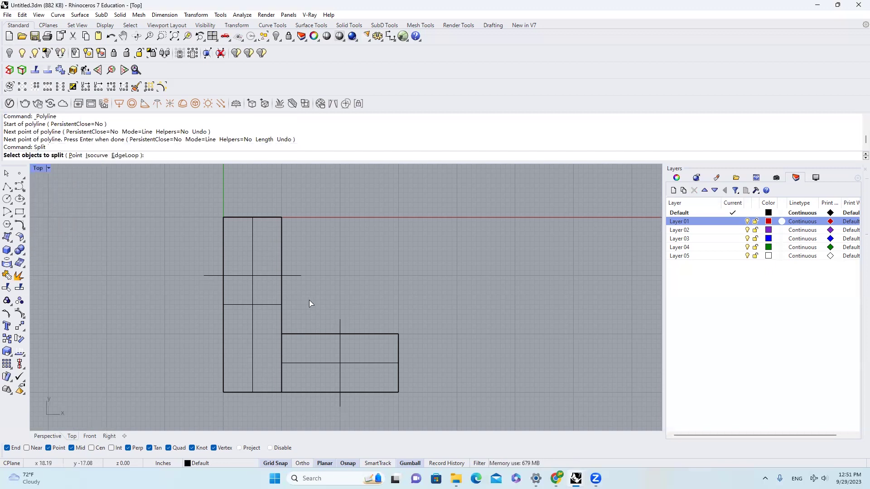
{"action": "left_click", "coordinate": [281, 305]}
{"action": "key", "text": "Return"}
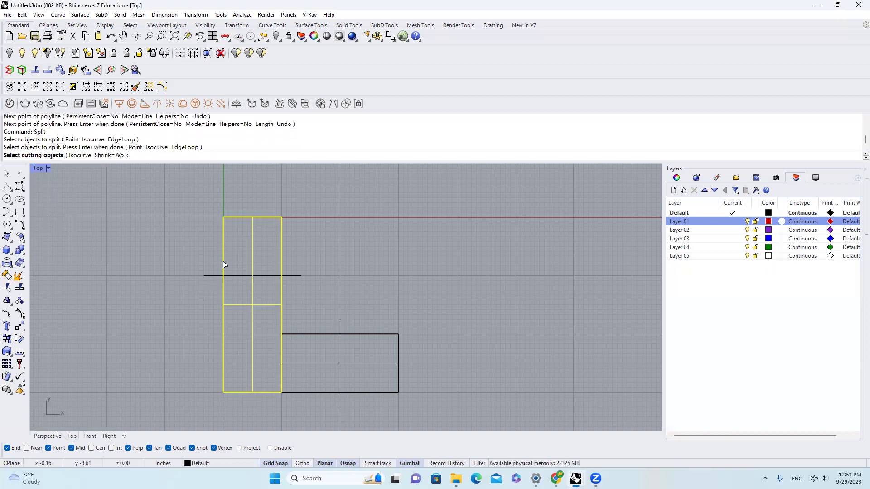
{"action": "left_click", "coordinate": [208, 276]}
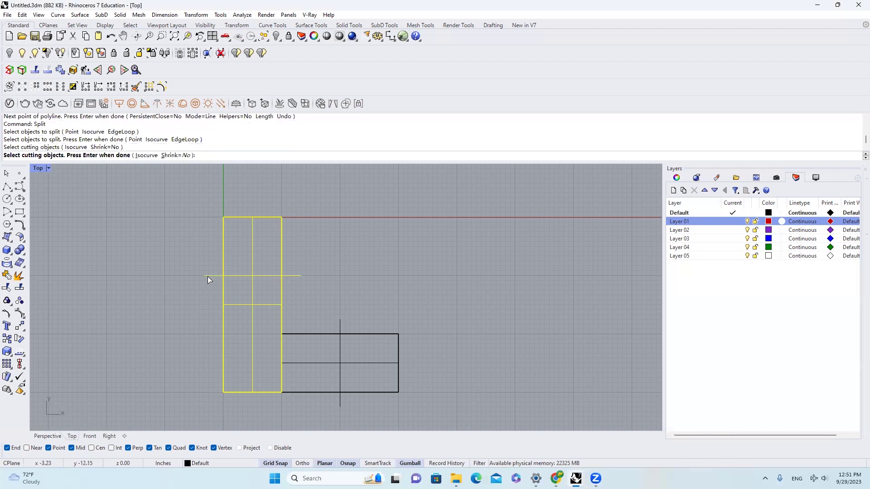
{"action": "key", "text": "Return"}
Split the horizontal rectangle's surface using the vertical line as the cutting object.
{"action": "key", "text": "Return"}
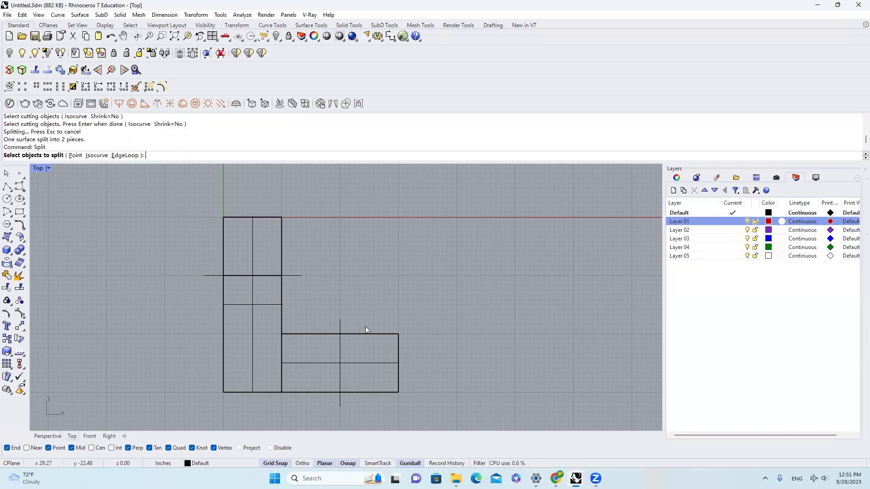
{"action": "left_click", "coordinate": [372, 336]}
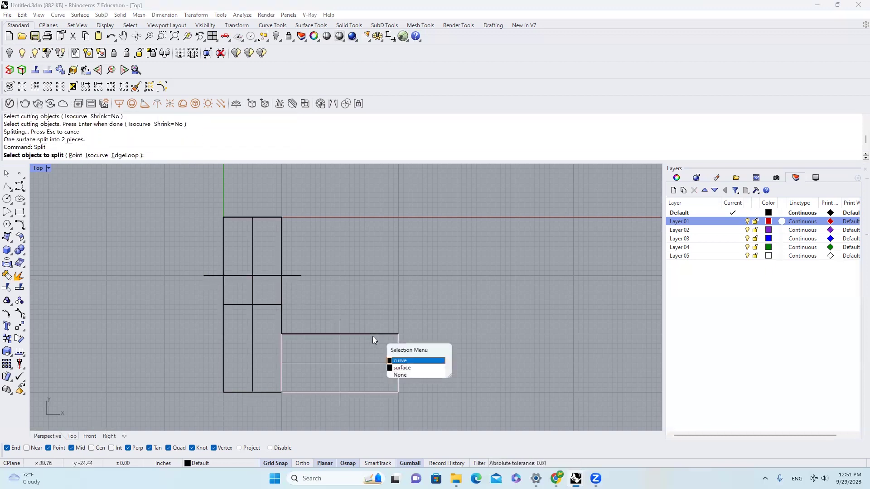
{"action": "left_click", "coordinate": [398, 365]}
{"action": "key", "text": "Return"}
{"action": "left_click", "coordinate": [342, 324]}
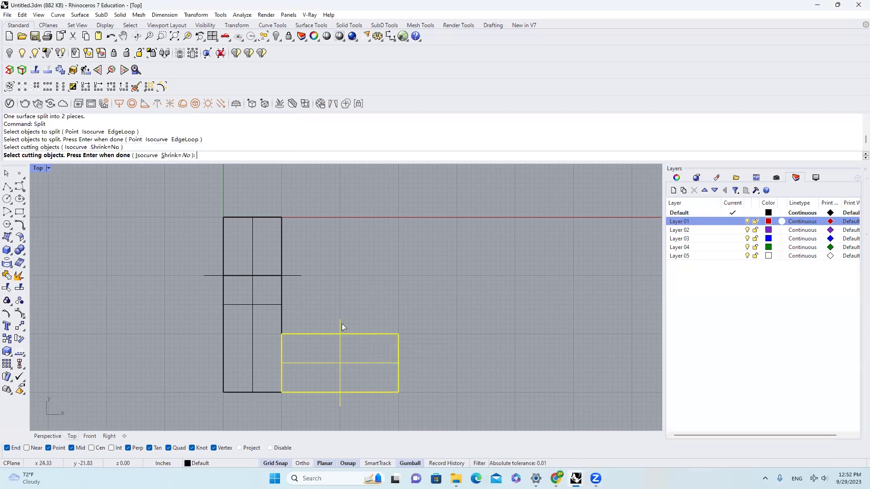
{"action": "key", "text": "Return"}
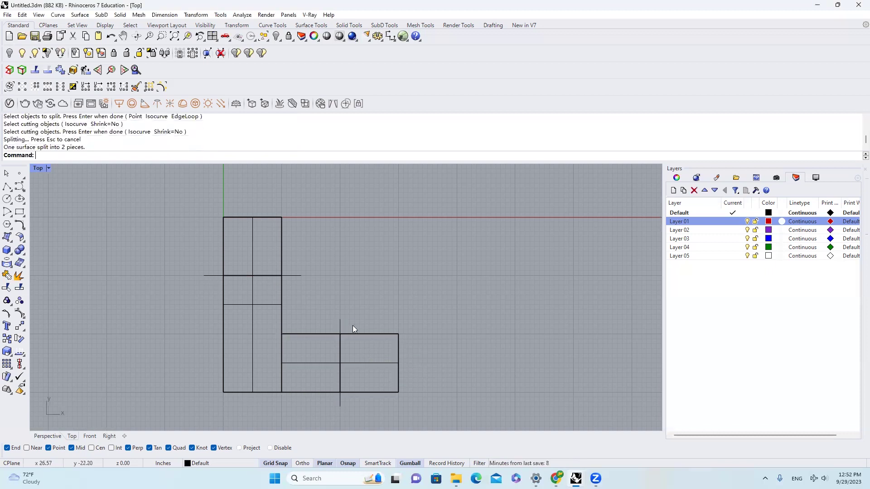
In the Perspective view, select all four surface pieces of the L and move them straight up above the curves.
{"action": "left_click", "coordinate": [53, 436]}
{"action": "scroll", "coordinate": [337, 332], "scroll_direction": "down", "scroll_amount": 4}
{"action": "scroll", "coordinate": [332, 334], "scroll_direction": "up", "scroll_amount": 9}
{"action": "scroll", "coordinate": [309, 349], "scroll_direction": "up", "scroll_amount": 5}
{"action": "left_click", "coordinate": [297, 342]}
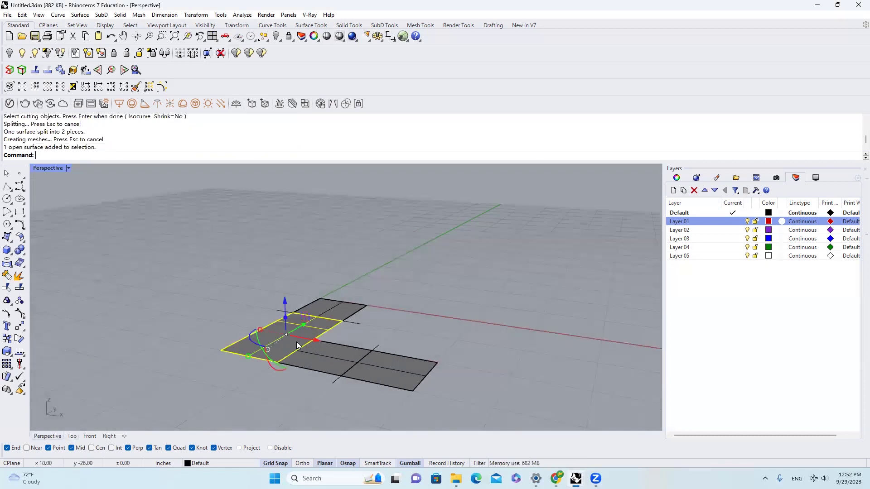
{"action": "left_click", "coordinate": [329, 352], "text": "shift"}
{"action": "left_click", "coordinate": [380, 363], "text": "shift"}
{"action": "scroll", "coordinate": [361, 293], "scroll_direction": "down", "scroll_amount": 4}
{"action": "right_click_drag", "start_coordinate": [361, 293], "coordinate": [364, 324]}
{"action": "scroll", "coordinate": [345, 294], "scroll_direction": "up", "scroll_amount": 4}
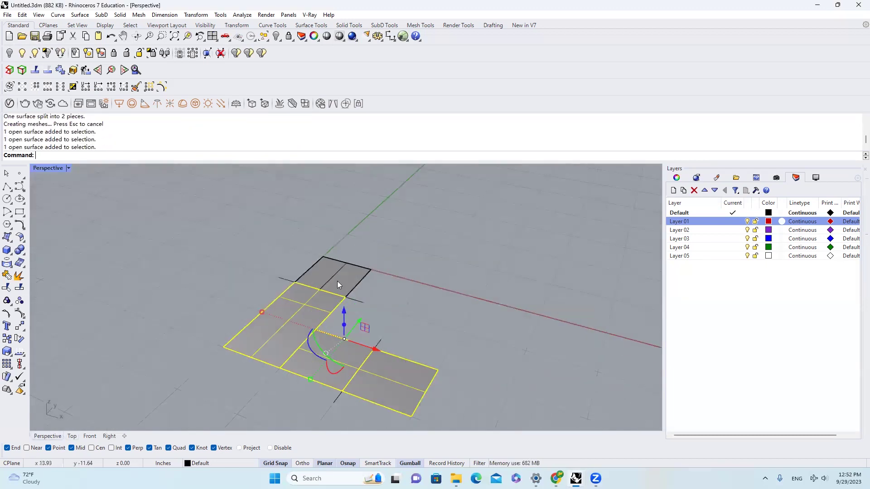
{"action": "left_click", "coordinate": [337, 281], "text": "shift"}
{"action": "scroll", "coordinate": [328, 274], "scroll_direction": "down", "scroll_amount": 7}
{"action": "right_click_drag", "start_coordinate": [327, 253], "coordinate": [310, 240]}
{"action": "left_click_drag", "start_coordinate": [302, 233], "coordinate": [302, 171]}
{"action": "scroll", "coordinate": [393, 307], "scroll_direction": "down", "scroll_amount": 6}
{"action": "scroll", "coordinate": [345, 229], "scroll_direction": "up", "scroll_amount": 4}
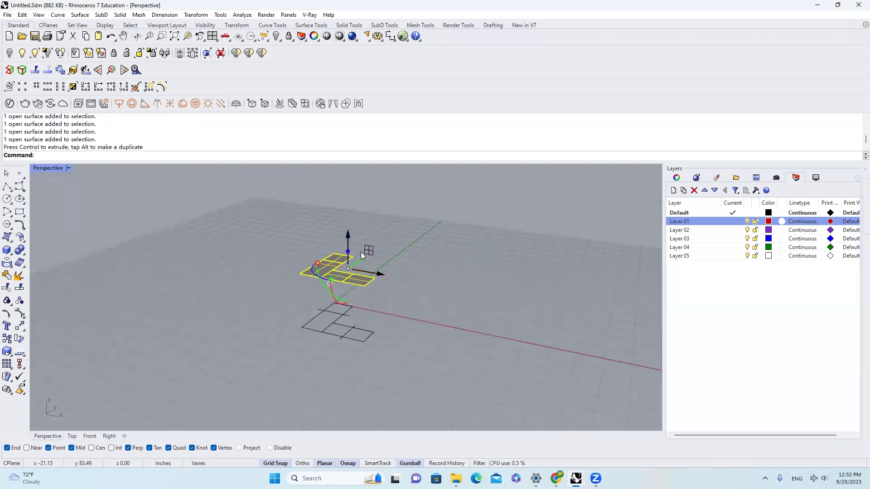
Copy the four raised surfaces straight up to a higher level and clear the selection.
{"action": "left_click_drag", "start_coordinate": [347, 240], "coordinate": [348, 218], "text": "alt"}
{"action": "scroll", "coordinate": [350, 291], "scroll_direction": "up", "scroll_amount": 4}
{"action": "left_click", "coordinate": [349, 292]}
Stand the lower L of four surfaces upright, then rotate it within its plane so its corner points straight down like a V.
{"action": "left_click_drag", "start_coordinate": [348, 296], "coordinate": [295, 254]}
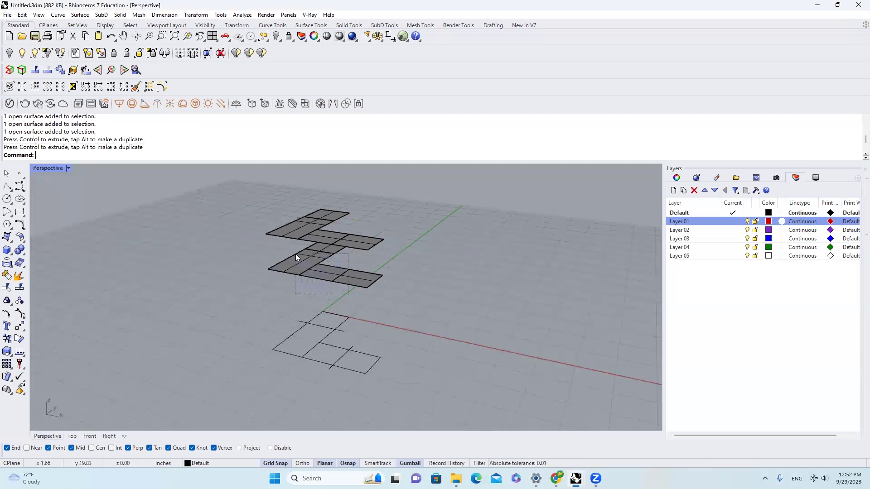
{"action": "right_click_drag", "start_coordinate": [348, 303], "coordinate": [323, 286]}
{"action": "left_click_drag", "start_coordinate": [321, 288], "coordinate": [375, 289]}
{"action": "right_click_drag", "start_coordinate": [375, 289], "coordinate": [343, 290]}
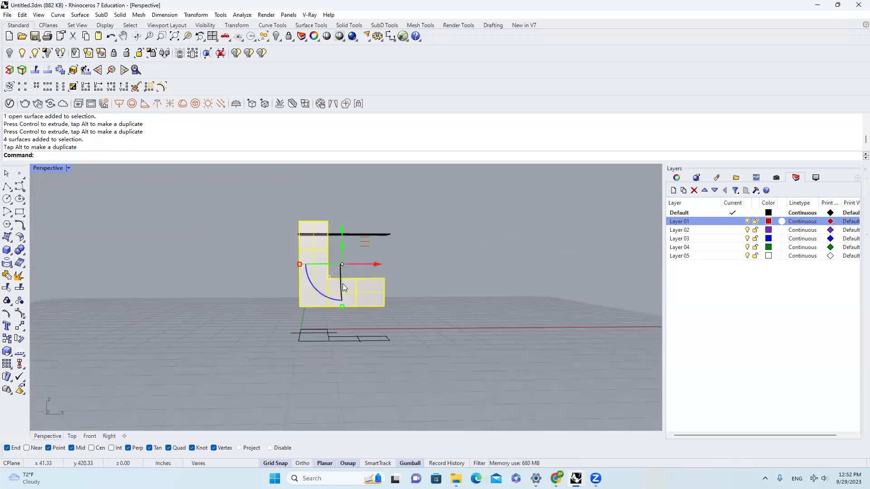
{"action": "left_click", "coordinate": [320, 290]}
{"action": "key", "text": "Return"}
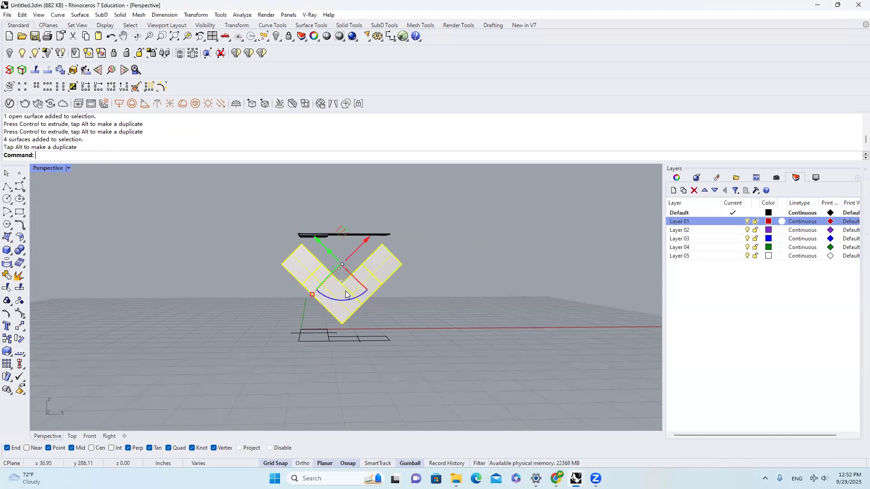
Select the four surfaces of the upper L and tilt them 45 degrees about the Y axis.
{"action": "right_click_drag", "start_coordinate": [398, 285], "coordinate": [328, 211]}
{"action": "left_click_drag", "start_coordinate": [373, 240], "coordinate": [351, 215]}
{"action": "scroll", "coordinate": [327, 247], "scroll_direction": "up", "scroll_amount": 4}
{"action": "left_click_drag", "start_coordinate": [318, 272], "coordinate": [286, 197], "text": "shift"}
{"action": "scroll", "coordinate": [311, 234], "scroll_direction": "down", "scroll_amount": 4}
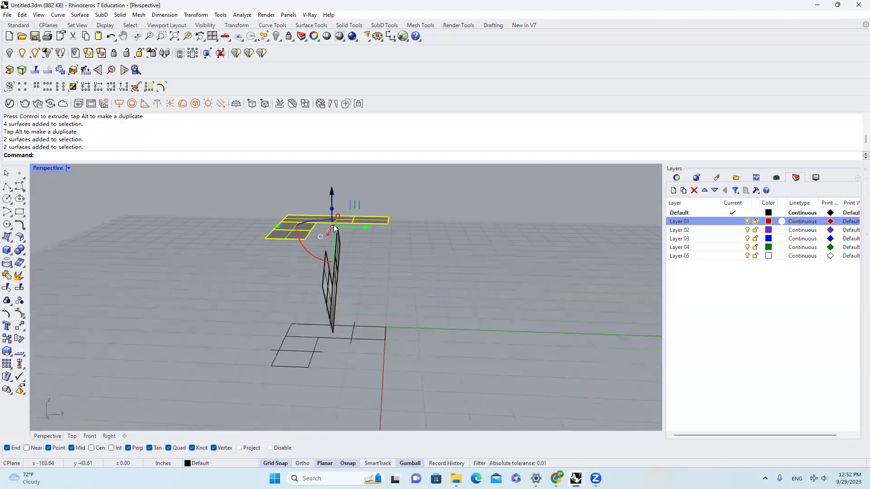
{"action": "right_click_drag", "start_coordinate": [326, 219], "coordinate": [469, 240]}
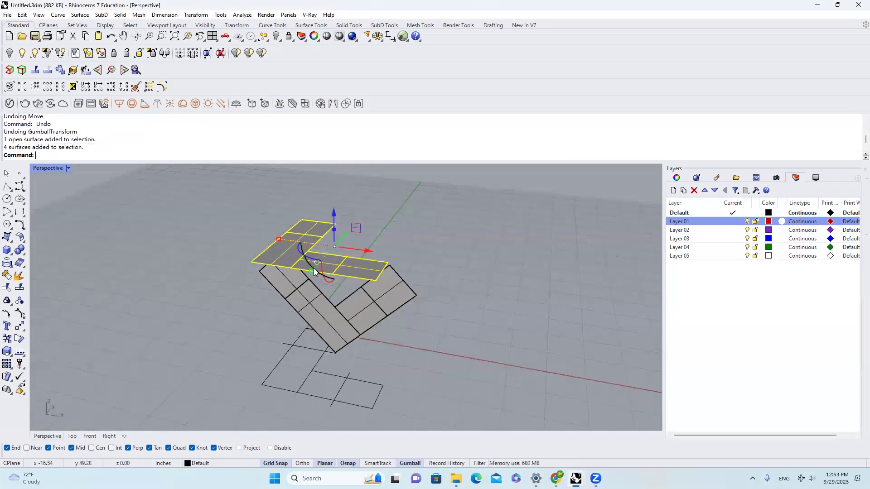
{"action": "left_click", "coordinate": [314, 270]}
{"action": "type", "text": "45"}
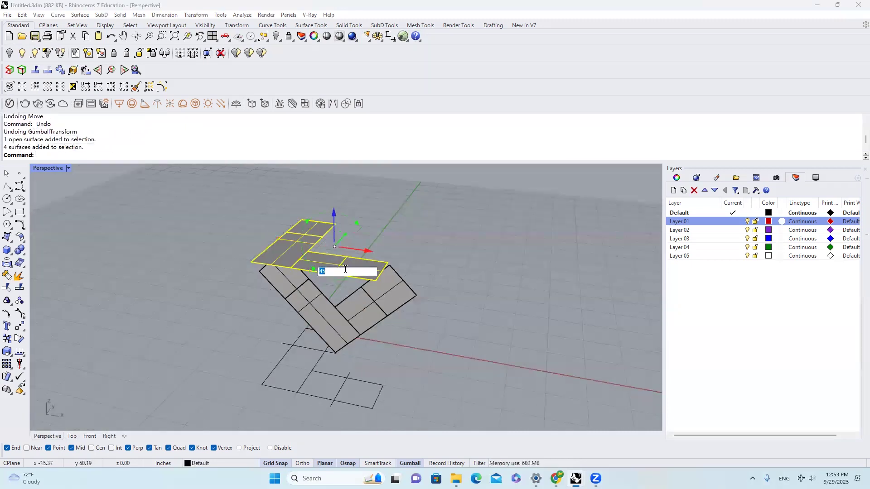
{"action": "key", "text": "Return"}
Join the four tilted upper L surfaces into one polysurface and raise it well above the V.
{"action": "right_click_drag", "start_coordinate": [351, 255], "coordinate": [386, 192]}
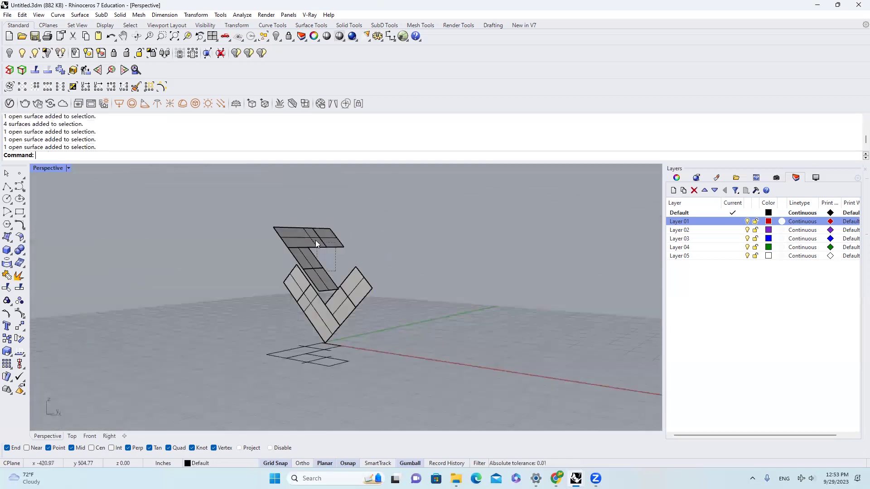
{"action": "left_click", "coordinate": [305, 235]}
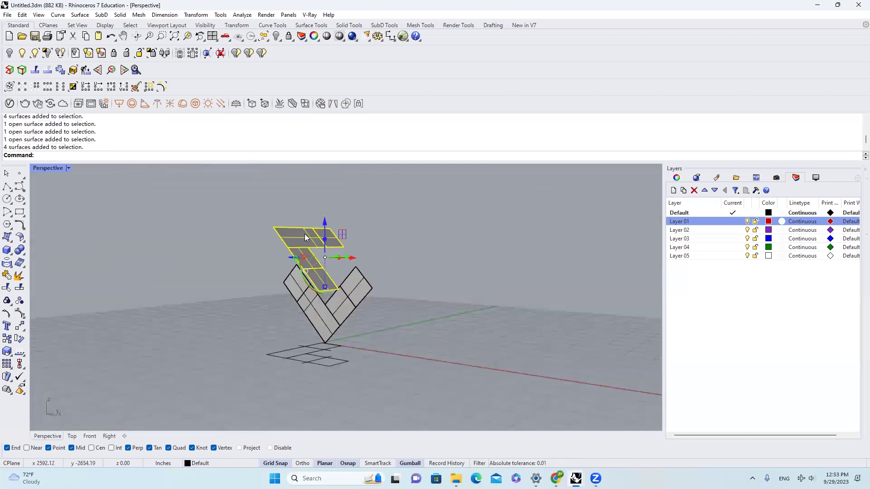
{"action": "left_click", "coordinate": [8, 274]}
{"action": "scroll", "coordinate": [431, 318], "scroll_direction": "down", "scroll_amount": 4}
{"action": "left_click_drag", "start_coordinate": [361, 242], "coordinate": [366, 181]}
{"action": "left_click", "coordinate": [384, 272]}
{"action": "scroll", "coordinate": [384, 272], "scroll_direction": "up", "scroll_amount": 5}
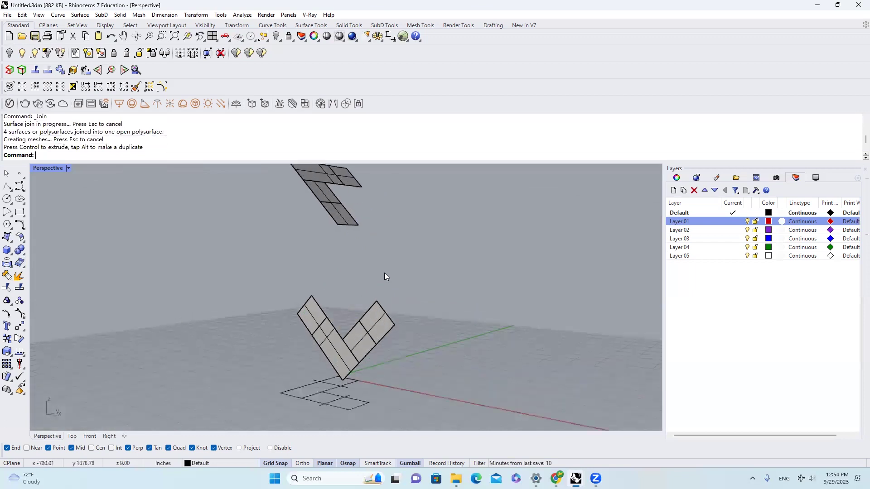
Fillet the end edges of the V's two arms with radius 0 to create lines meeting at an apex above it.
{"action": "right_click_drag", "start_coordinate": [385, 276], "coordinate": [372, 311]}
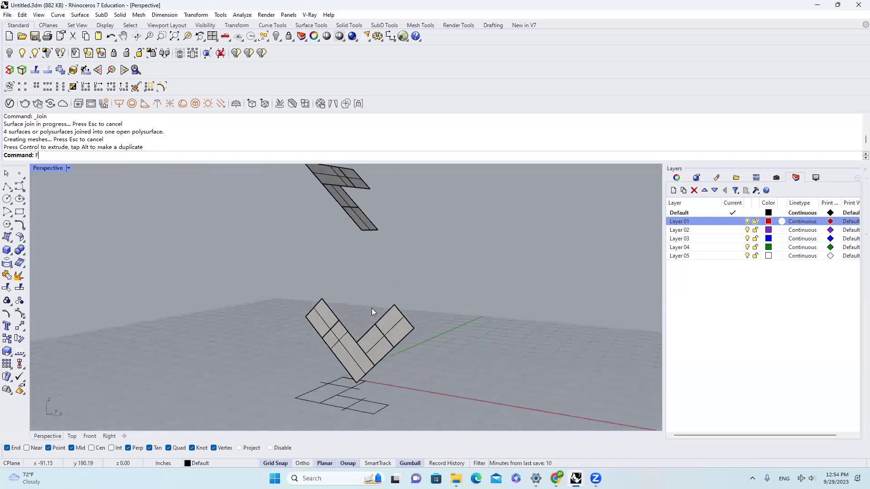
{"action": "key", "text": "Return"}
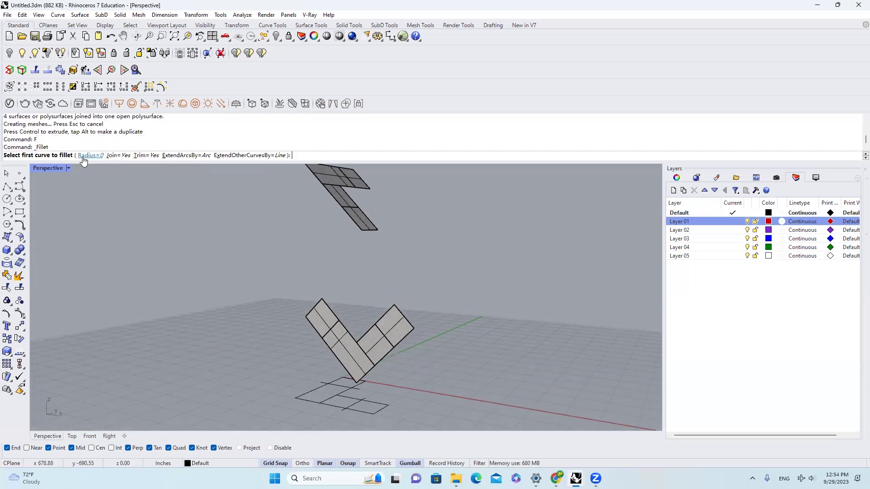
{"action": "left_click", "coordinate": [314, 306]}
{"action": "left_click", "coordinate": [398, 307]}
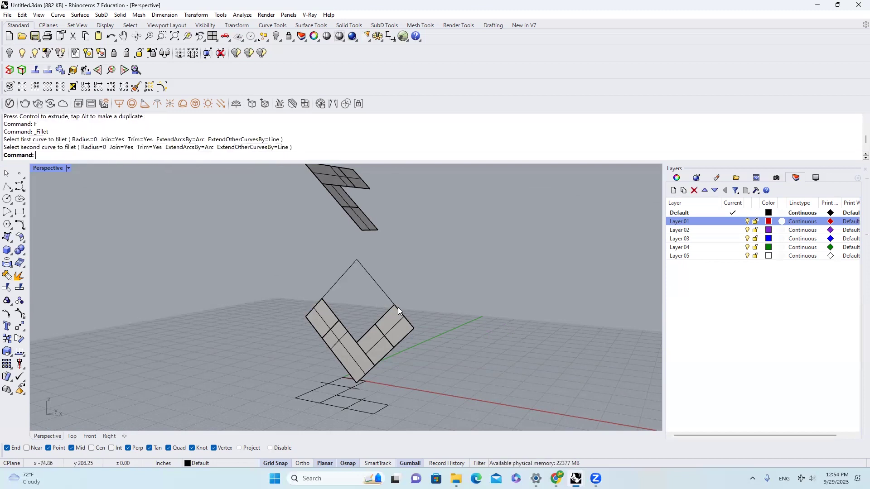
Move the tilted upper L from the endpoint midway along its lower leg's inner edge to the apex of the fillet lines.
{"action": "left_click", "coordinate": [363, 228]}
{"action": "mouse_move", "coordinate": [401, 231]}
{"action": "right_mouse_down"}
{"action": "mouse_move", "coordinate": [350, 239]}
{"action": "mouse_move", "coordinate": [395, 243]}
{"action": "right_mouse_up"}
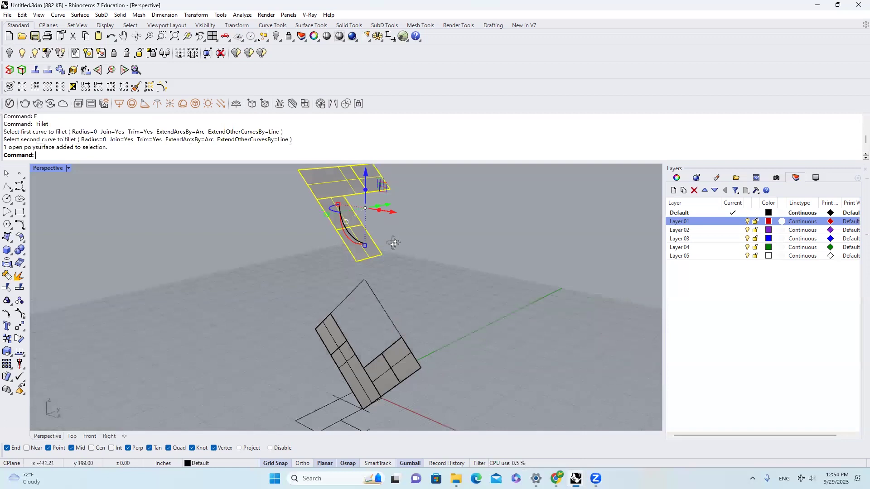
{"action": "type", "text": "m"}
{"action": "key", "text": "Return"}
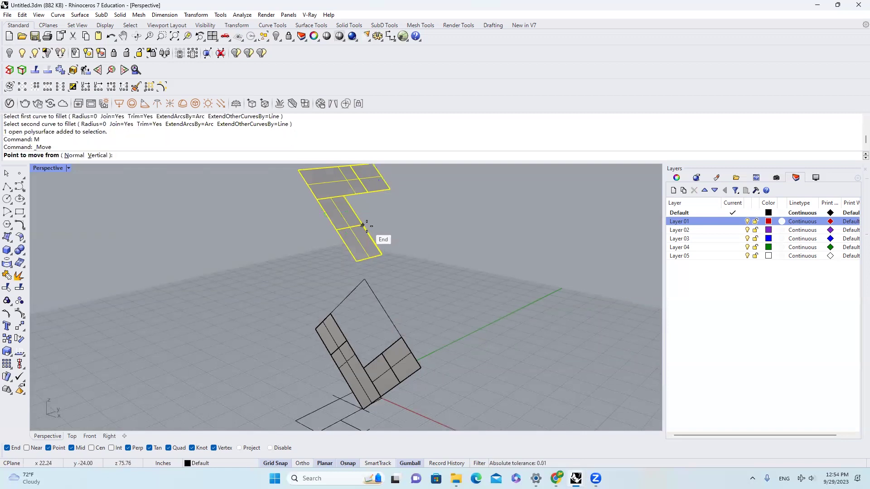
{"action": "left_click", "coordinate": [362, 226]}
{"action": "left_click", "coordinate": [365, 282]}
{"action": "right_click_drag", "start_coordinate": [412, 277], "coordinate": [472, 240]}
{"action": "left_click", "coordinate": [449, 239]}
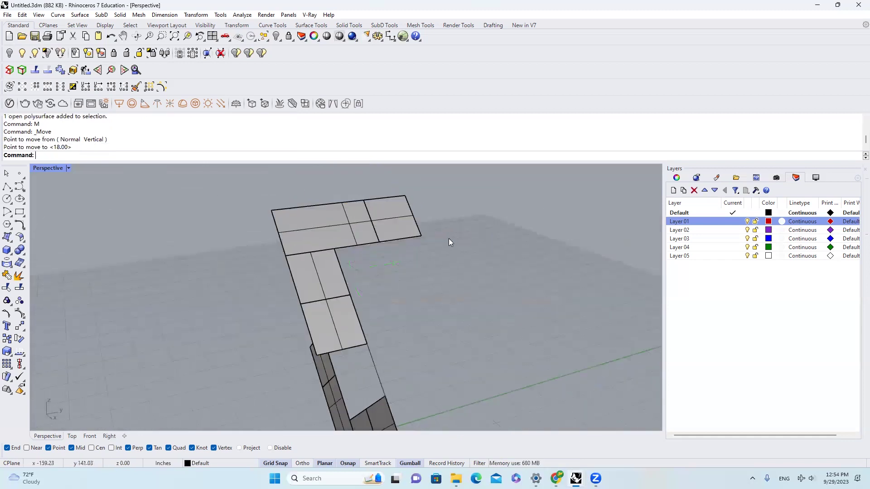
Shift the tilted upper L along the direction of its top arm, away from the apex of the fillet lines.
{"action": "left_click", "coordinate": [409, 231]}
{"action": "type", "text": "m"}
{"action": "key", "text": "Return"}
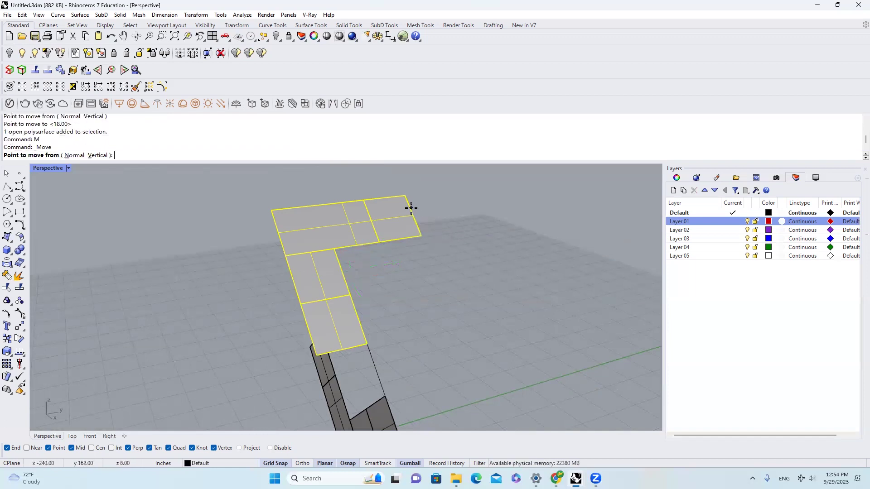
{"action": "left_click", "coordinate": [385, 198]}
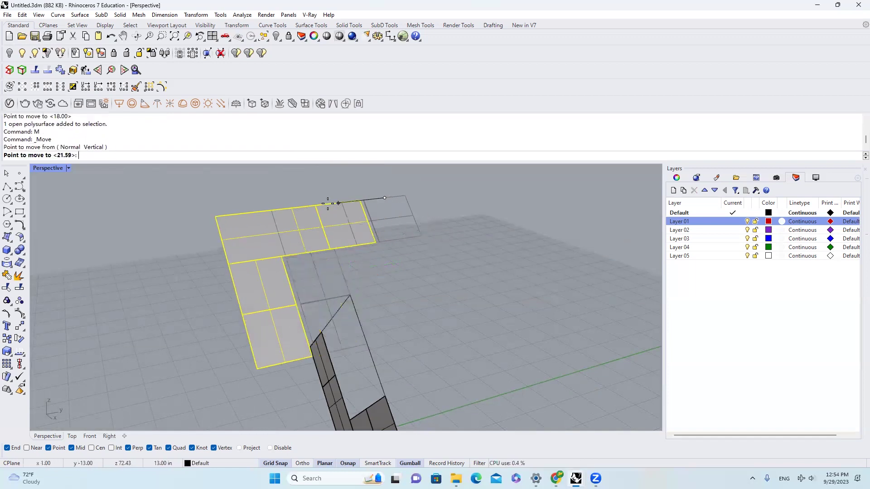
{"action": "left_click", "coordinate": [321, 204]}
{"action": "key", "text": "Escape"}
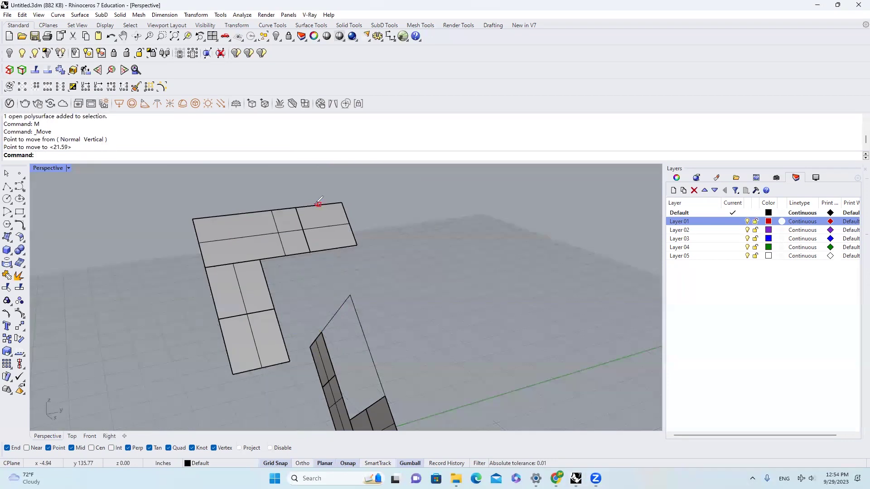
{"action": "left_click_drag", "start_coordinate": [317, 203], "coordinate": [240, 211]}
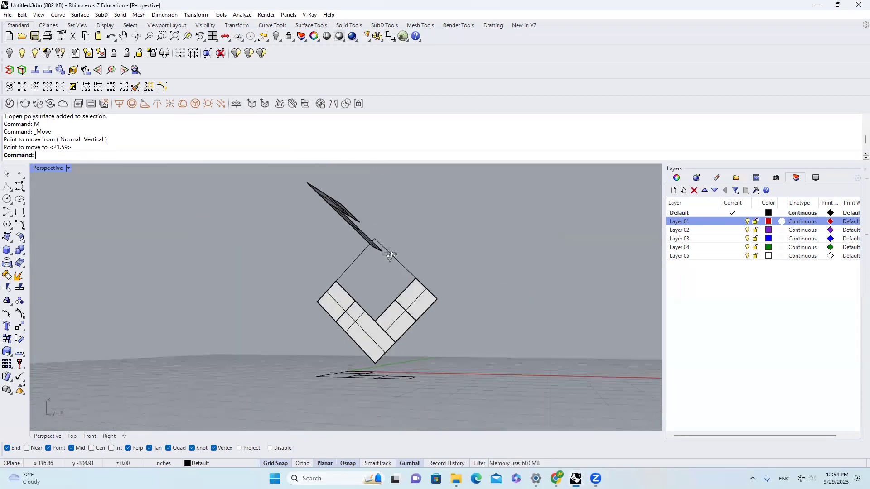
Mirror a copy of the tilted upper L across a plane along the X direction through the V's bottom corner.
{"action": "mouse_move", "coordinate": [388, 254]}
{"action": "right_mouse_down"}
{"action": "mouse_move", "coordinate": [356, 285]}
{"action": "mouse_move", "coordinate": [295, 298]}
{"action": "right_mouse_up"}
{"action": "left_click", "coordinate": [293, 300]}
{"action": "right_click_drag", "start_coordinate": [358, 300], "coordinate": [386, 307]}
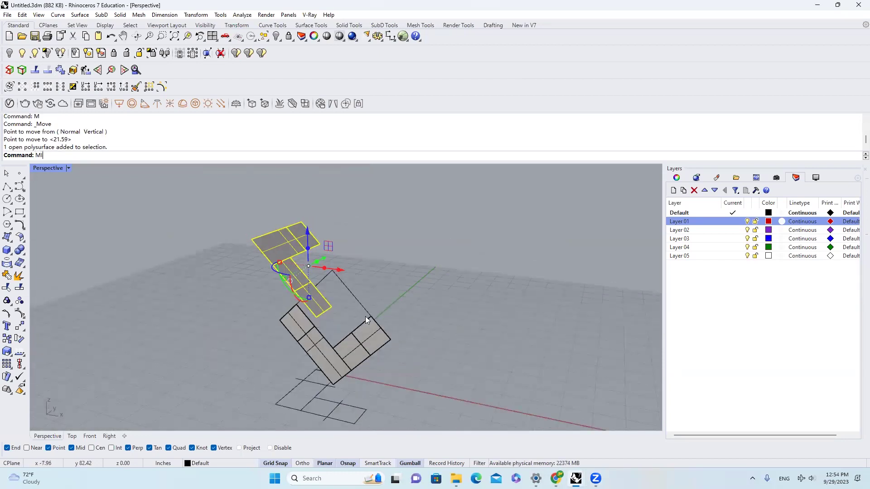
{"action": "key", "text": "Return"}
{"action": "left_click", "coordinate": [349, 397]}
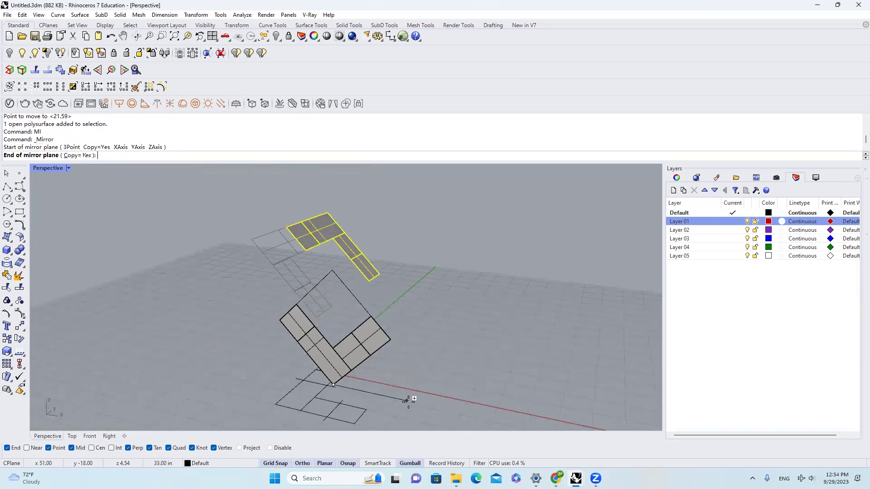
{"action": "left_click", "coordinate": [412, 401]}
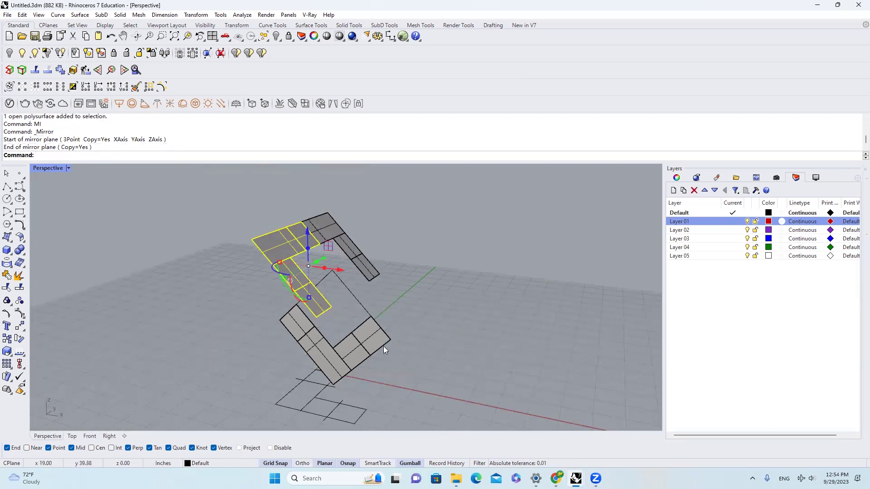
Mirror a copy of the newly mirrored L across a plane along the Y direction through the apex of the fillet lines.
{"action": "right_click_drag", "start_coordinate": [376, 290], "coordinate": [365, 283]}
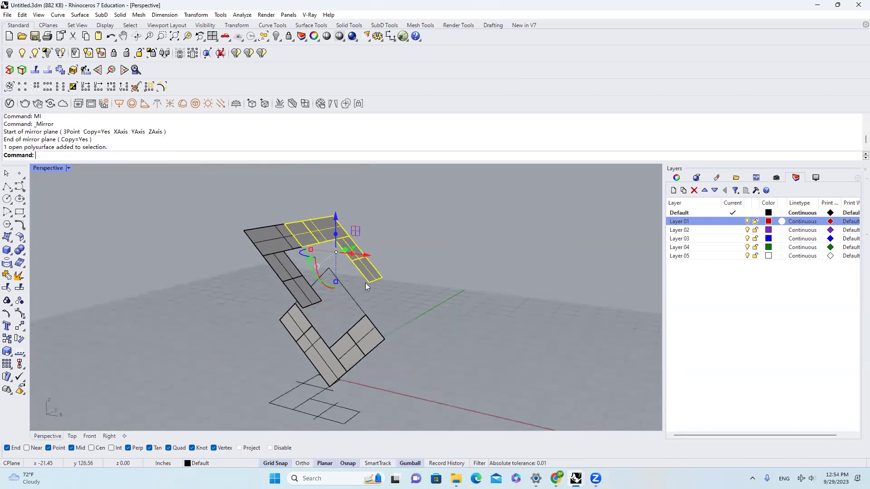
{"action": "type", "text": "MI"}
{"action": "key", "text": "Return"}
{"action": "left_click", "coordinate": [330, 270]}
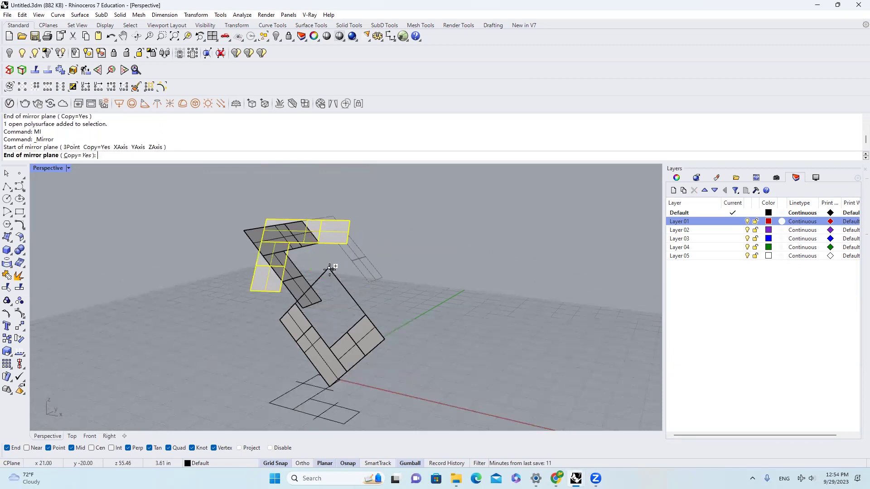
{"action": "left_click", "coordinate": [204, 316]}
Delete the intermediate mirrored L, keeping the original tilted L and the final mirrored one opposite it.
{"action": "left_click", "coordinate": [338, 230]}
{"action": "right_click_drag", "start_coordinate": [393, 249], "coordinate": [431, 253]}
{"action": "type", "text": "E"}
{"action": "key", "text": "Return"}
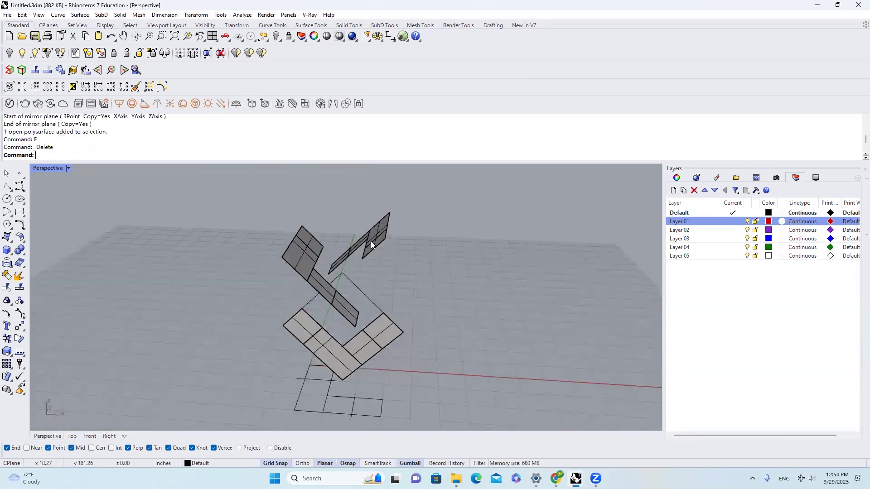
{"action": "left_click", "coordinate": [371, 241]}
{"action": "mouse_move", "coordinate": [371, 241]}
{"action": "right_mouse_down"}
{"action": "mouse_move", "coordinate": [309, 227]}
{"action": "mouse_move", "coordinate": [277, 207]}
{"action": "mouse_move", "coordinate": [404, 251]}
{"action": "mouse_move", "coordinate": [406, 229]}
{"action": "mouse_move", "coordinate": [337, 255]}
{"action": "mouse_move", "coordinate": [348, 258]}
{"action": "mouse_move", "coordinate": [456, 243]}
{"action": "mouse_move", "coordinate": [443, 247]}
{"action": "right_mouse_up"}
{"action": "left_click", "coordinate": [350, 257]}
{"action": "scroll", "coordinate": [356, 250], "scroll_direction": "up", "scroll_amount": 2}
{"action": "left_click", "coordinate": [366, 241]}
{"action": "left_click", "coordinate": [444, 247]}
Blend the inner edges of the two upper Ls' top-arm end pieces with BlendSrf, using tangency at both edges.
{"action": "type", "text": "B"}
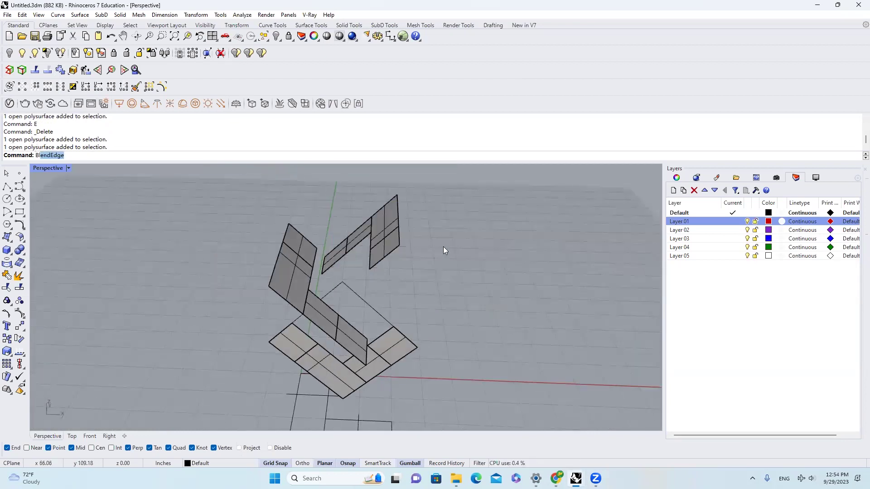
{"action": "type", "text": "lendSrf"}
{"action": "key", "text": "Return"}
{"action": "right_click_drag", "start_coordinate": [443, 247], "coordinate": [617, 267]}
{"action": "left_click", "coordinate": [302, 245]}
{"action": "left_click", "coordinate": [383, 262]}
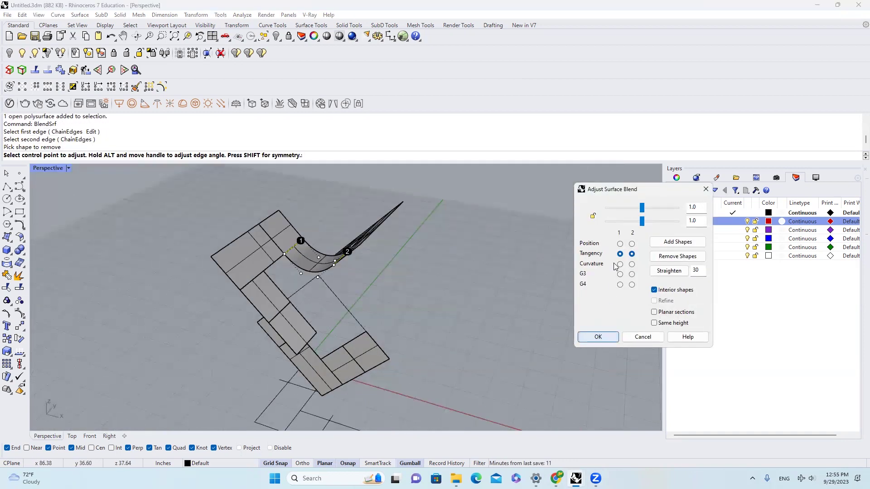
{"action": "left_click", "coordinate": [607, 339]}
Create a blend surface from the inner edge of the left upper L's lower end piece to the inner edge of the V's left end piece.
{"action": "scroll", "coordinate": [404, 269], "scroll_direction": "down", "scroll_amount": 5}
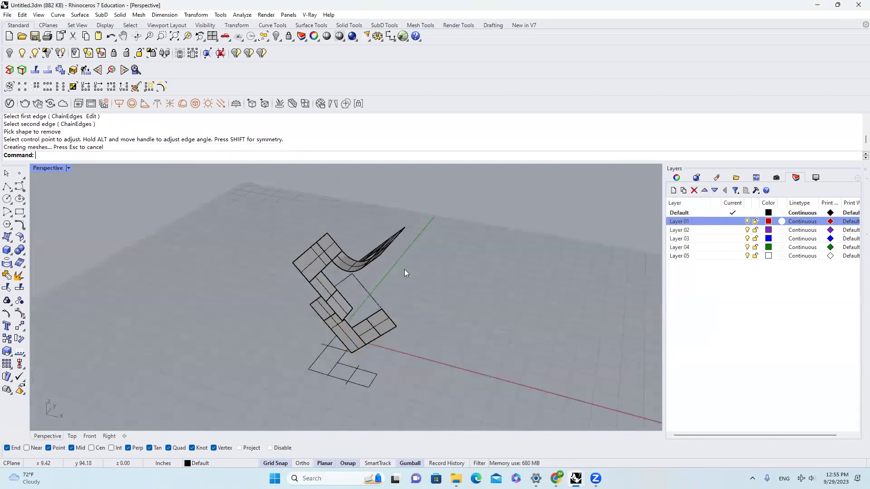
{"action": "right_click_drag", "start_coordinate": [404, 269], "coordinate": [356, 253]}
{"action": "scroll", "coordinate": [304, 286], "scroll_direction": "up", "scroll_amount": 5}
{"action": "right_click", "coordinate": [313, 286]}
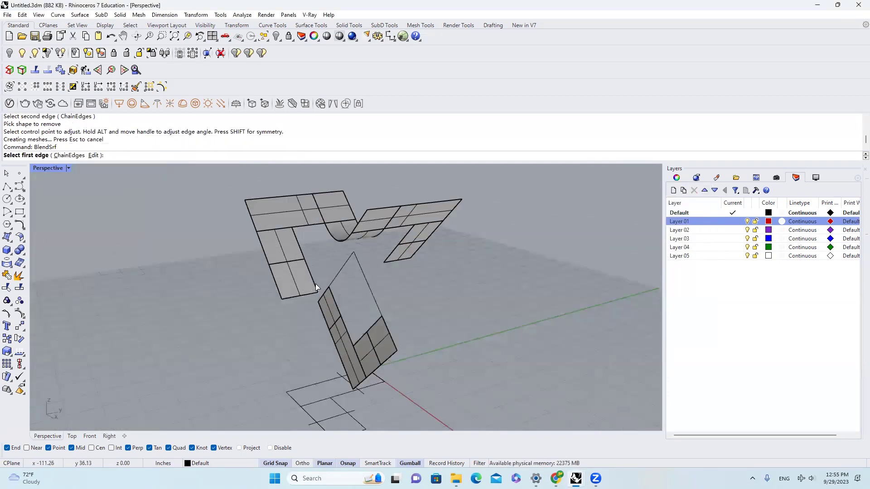
{"action": "left_click", "coordinate": [316, 290]}
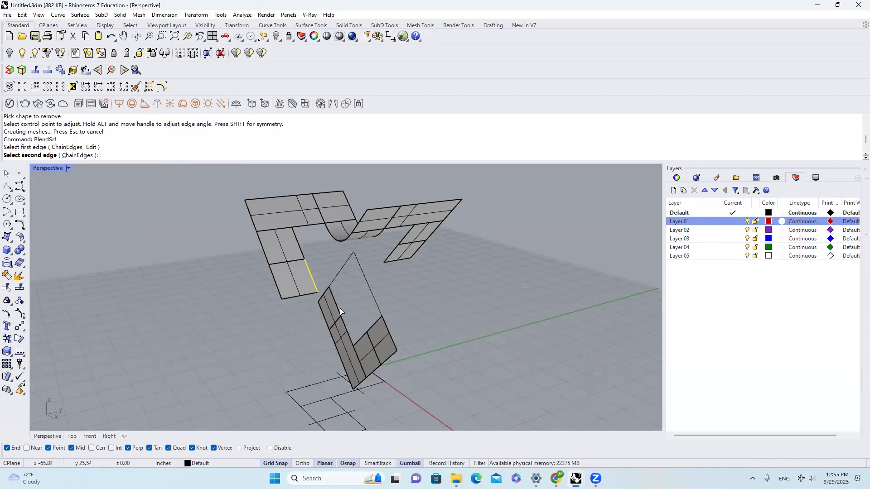
{"action": "left_click", "coordinate": [340, 309]}
{"action": "left_click", "coordinate": [600, 338]}
Create a tangent blend surface between the inner edges of the V's right end piece and the right upper L's lower end piece.
{"action": "right_click_drag", "start_coordinate": [353, 271], "coordinate": [394, 274]}
{"action": "right_click", "coordinate": [406, 311]}
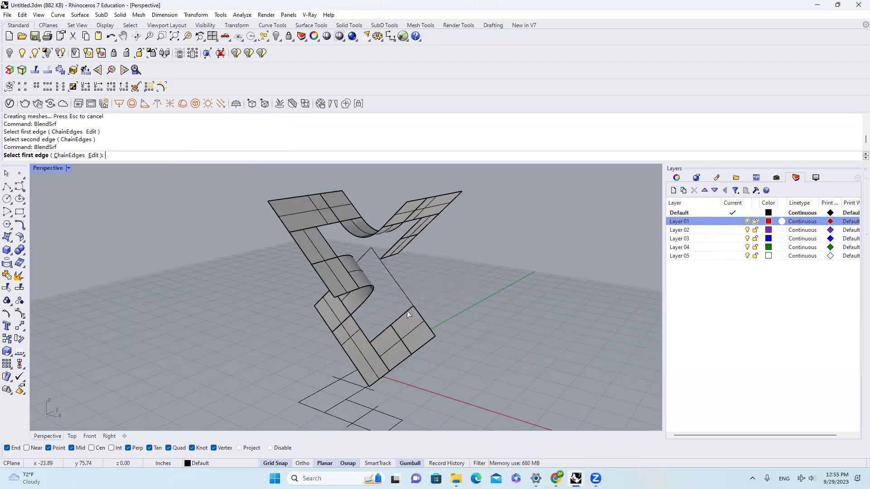
{"action": "left_click", "coordinate": [407, 312]}
{"action": "scroll", "coordinate": [402, 261], "scroll_direction": "up", "scroll_amount": 2}
{"action": "left_click", "coordinate": [394, 236]}
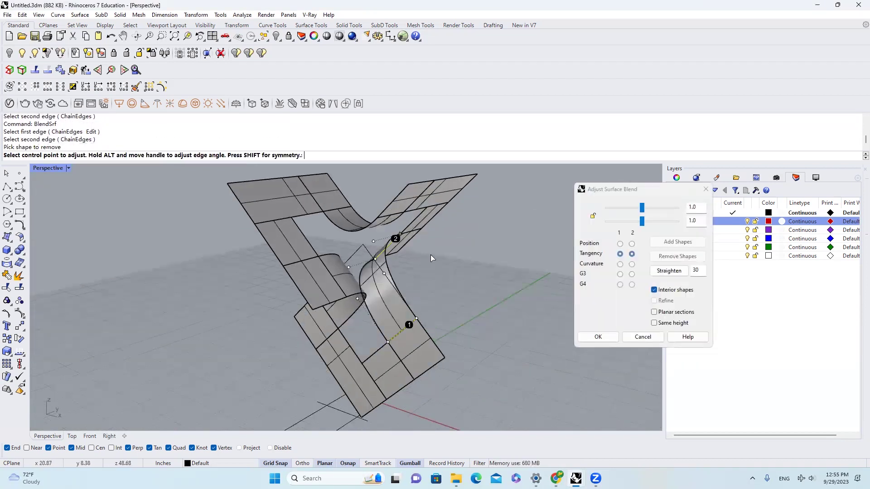
{"action": "right_click_drag", "start_coordinate": [417, 239], "coordinate": [406, 234]}
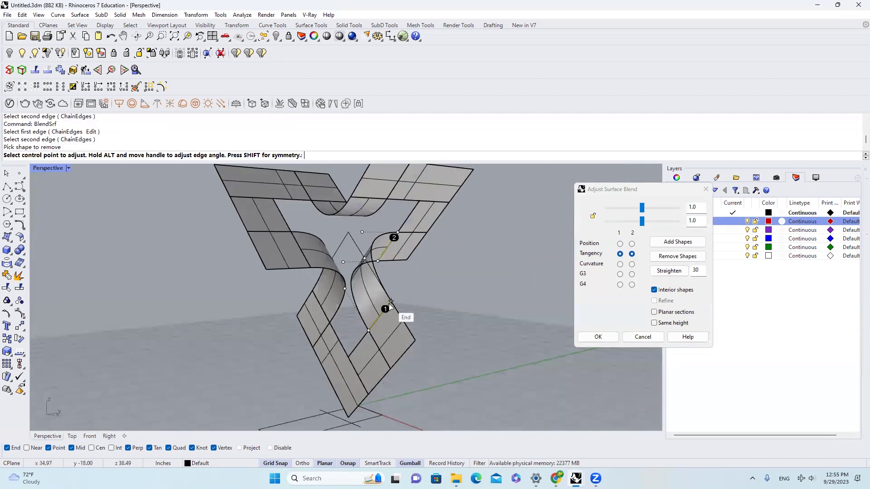
{"action": "left_click", "coordinate": [599, 336]}
{"action": "scroll", "coordinate": [424, 283], "scroll_direction": "down", "scroll_amount": 3}
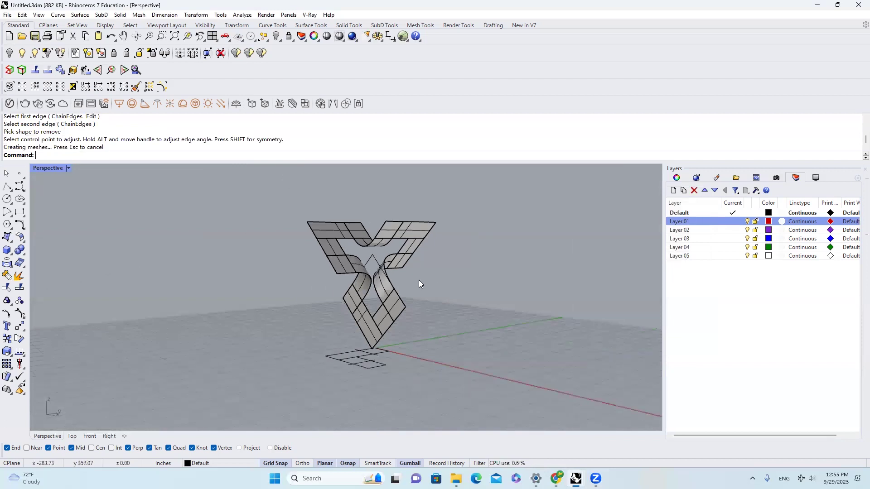
{"action": "right_click_drag", "start_coordinate": [419, 280], "coordinate": [475, 290]}
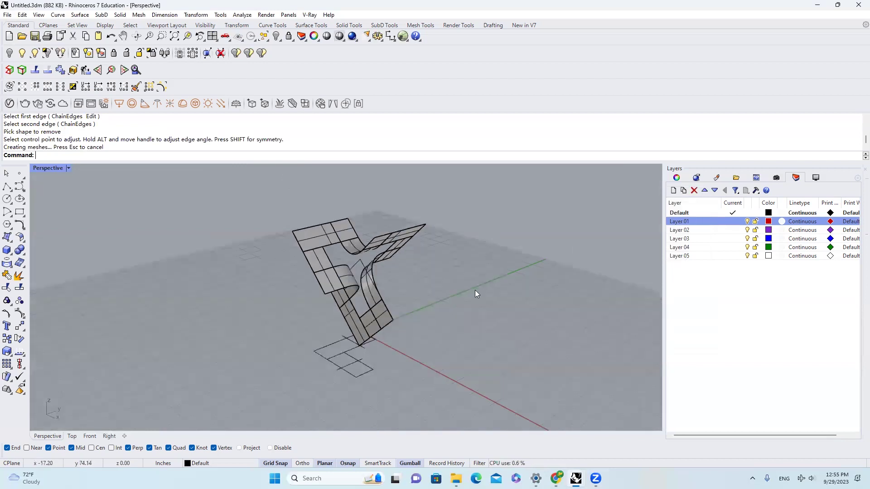
Set the selection filter to allow surfaces and polysurfaces while excluding curves and points.
{"action": "left_click", "coordinate": [478, 463]}
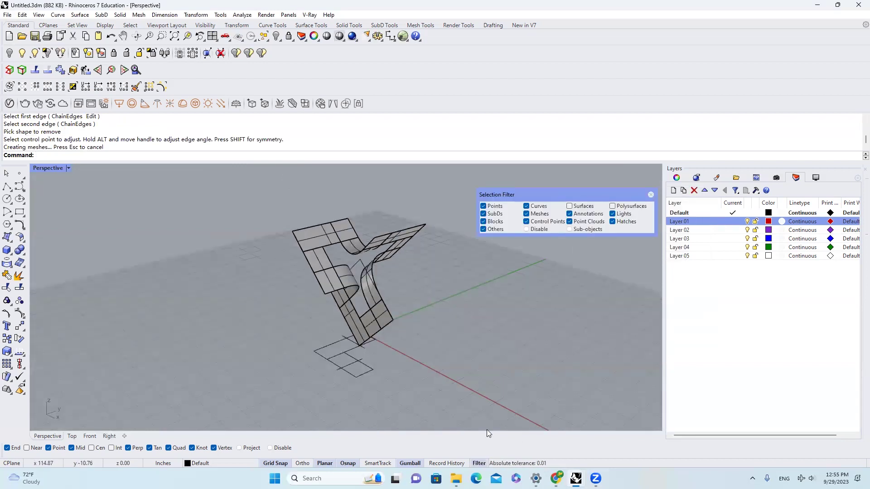
{"action": "left_click", "coordinate": [577, 207]}
{"action": "left_click", "coordinate": [612, 206]}
{"action": "left_click", "coordinate": [537, 207]}
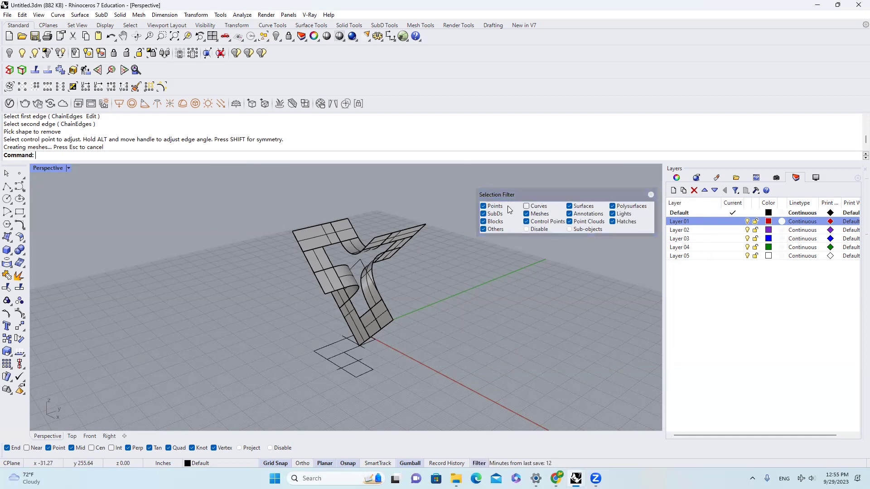
Select all of the sculpture's surfaces together and move them along the X axis, away from the flat base curves.
{"action": "scroll", "coordinate": [334, 239], "scroll_direction": "down", "scroll_amount": 2}
{"action": "left_click_drag", "start_coordinate": [269, 191], "coordinate": [458, 353]}
{"action": "scroll", "coordinate": [402, 287], "scroll_direction": "up", "scroll_amount": 2}
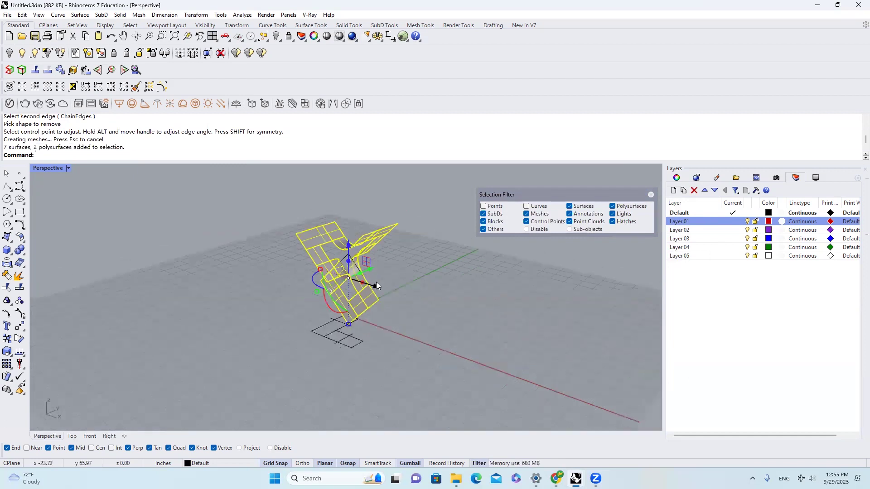
{"action": "right_click_drag", "start_coordinate": [376, 282], "coordinate": [410, 284]}
{"action": "left_click_drag", "start_coordinate": [379, 285], "coordinate": [263, 254]}
{"action": "left_click", "coordinate": [172, 222]}
Close the selection filter and join all of the sculpture's surfaces into one polysurface.
{"action": "scroll", "coordinate": [172, 222], "scroll_direction": "up", "scroll_amount": 7}
{"action": "left_click", "coordinate": [651, 195]}
{"action": "scroll", "coordinate": [417, 303], "scroll_direction": "down", "scroll_amount": 4}
{"action": "left_click_drag", "start_coordinate": [412, 331], "coordinate": [295, 230]}
{"action": "left_click", "coordinate": [7, 275]}
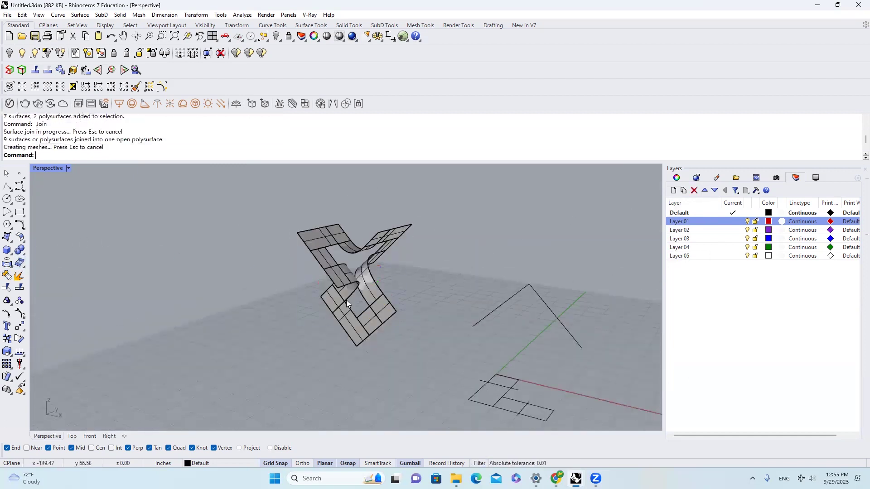
Offset the joined sculpture polysurface with OffsetSrf at a distance of -1, with Solid set to No.
{"action": "left_click", "coordinate": [371, 293]}
{"action": "scroll", "coordinate": [371, 293], "scroll_direction": "up", "scroll_amount": 4}
{"action": "right_click_drag", "start_coordinate": [371, 290], "coordinate": [332, 260]}
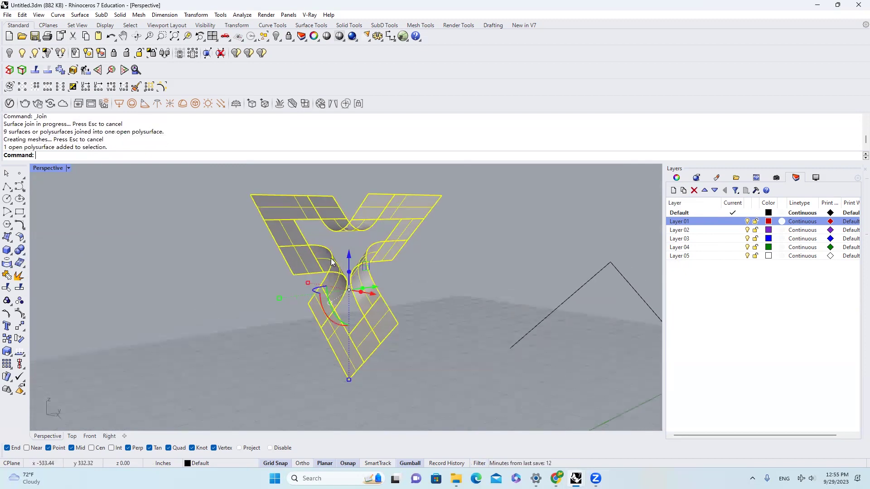
{"action": "type", "text": "offsetsrf"}
{"action": "key", "text": "Return"}
{"action": "right_click_drag", "start_coordinate": [383, 278], "coordinate": [383, 237]}
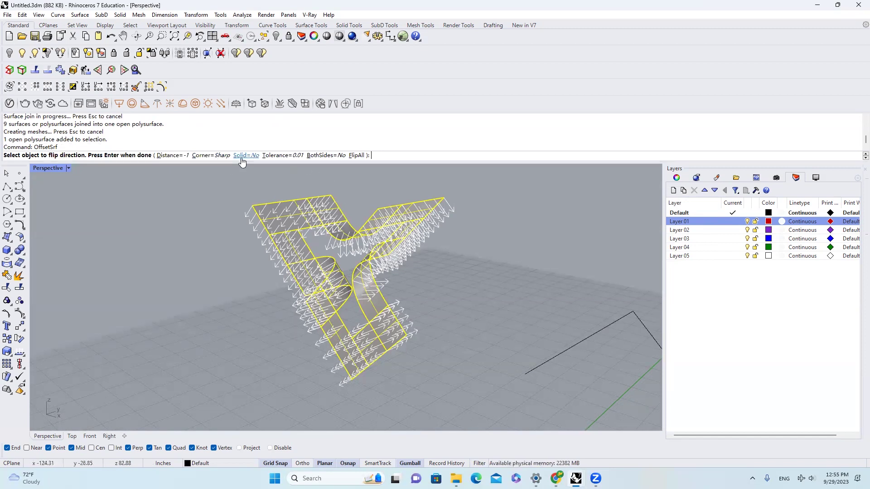
{"action": "key", "text": "Return"}
{"action": "key", "text": "Escape"}
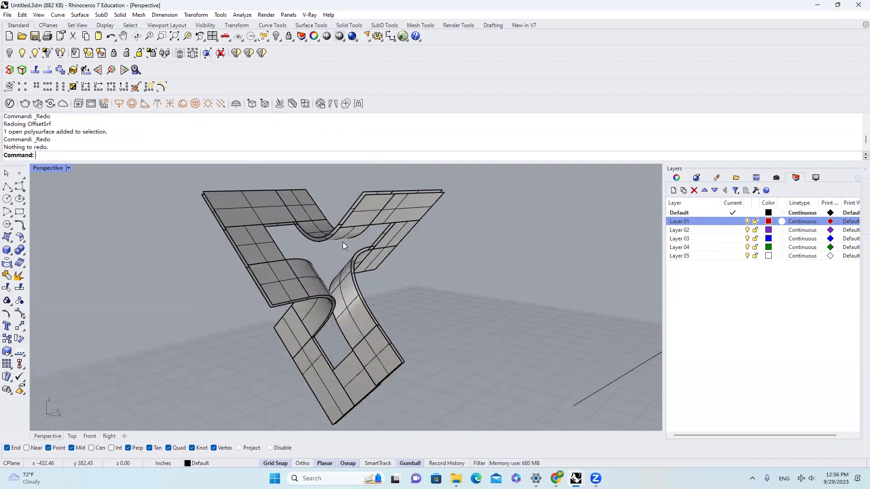
Offset the original polysurface to its other side at a distance of 1, and delete the original between the two offsets.
{"action": "left_click", "coordinate": [339, 236]}
{"action": "type", "text": "OffsetSrf"}
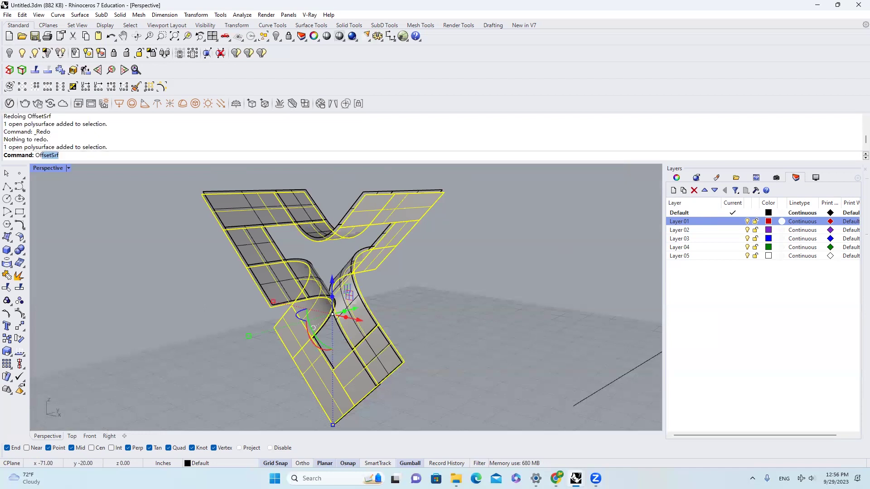
{"action": "key", "text": "Return"}
{"action": "left_click", "coordinate": [171, 155]}
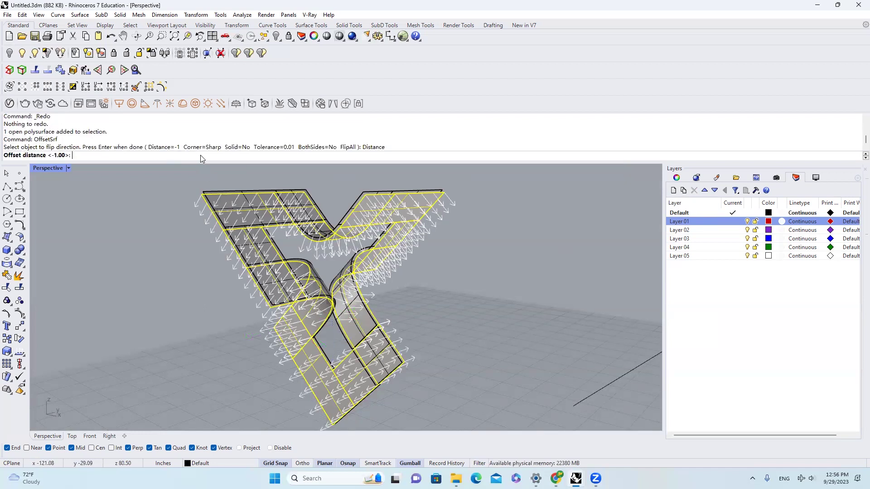
{"action": "type", "text": "1"}
{"action": "key", "text": "Return"}
{"action": "key", "text": "Return"}
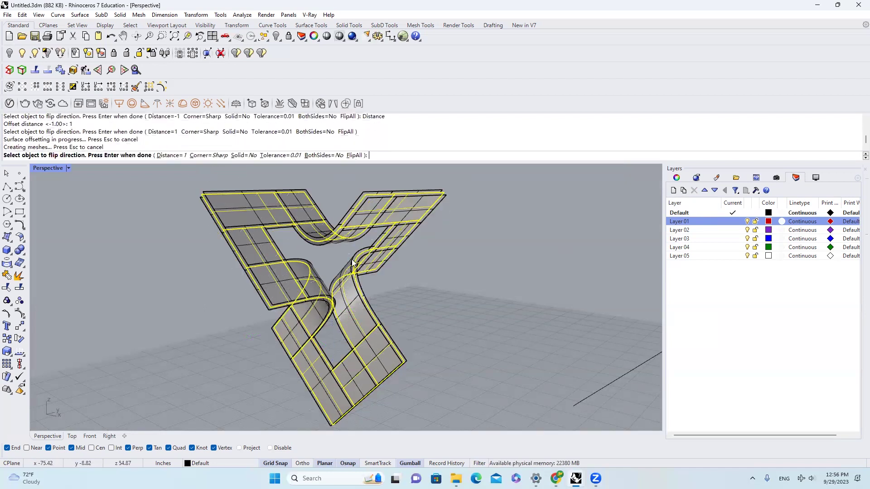
{"action": "type", "text": "E"}
{"action": "key", "text": "Return"}
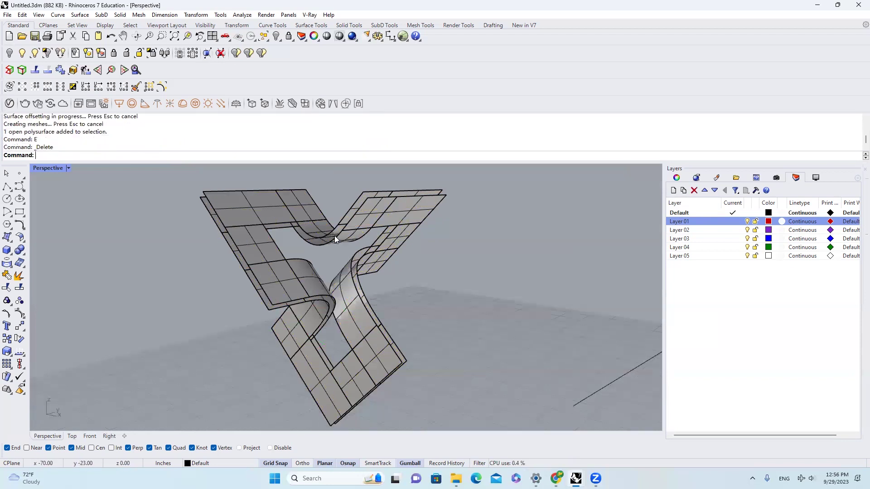
Join the two parallel offset polysurfaces into a single object.
{"action": "right_click_drag", "start_coordinate": [354, 234], "coordinate": [85, 249]}
{"action": "left_click", "coordinate": [341, 219]}
{"action": "left_click", "coordinate": [340, 210], "text": "shift"}
{"action": "scroll", "coordinate": [340, 210], "scroll_direction": "down", "scroll_amount": 2}
{"action": "left_click", "coordinate": [7, 278]}
{"action": "left_click", "coordinate": [313, 229]}
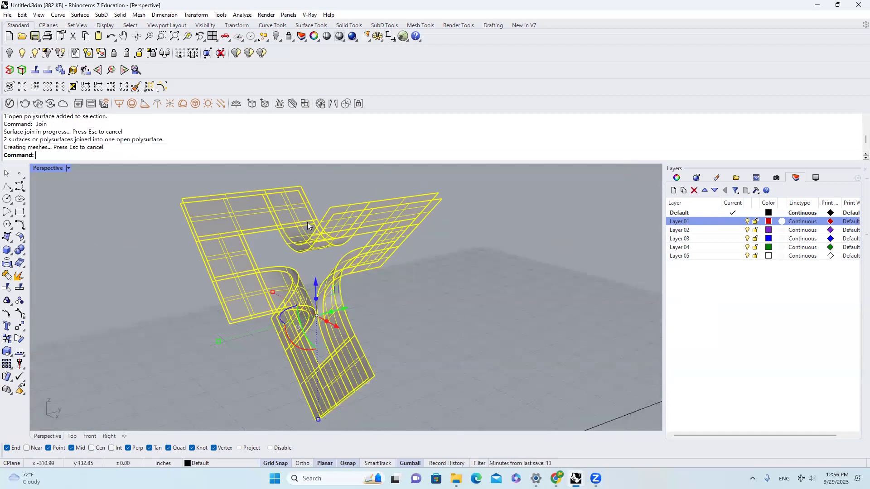
{"action": "key", "text": "Escape"}
Duplicate the borders of the joined offset shells as curves with DupBorder.
{"action": "right_click_drag", "start_coordinate": [307, 222], "coordinate": [396, 234]}
{"action": "left_click", "coordinate": [368, 222]}
{"action": "scroll", "coordinate": [374, 227], "scroll_direction": "down", "scroll_amount": 2}
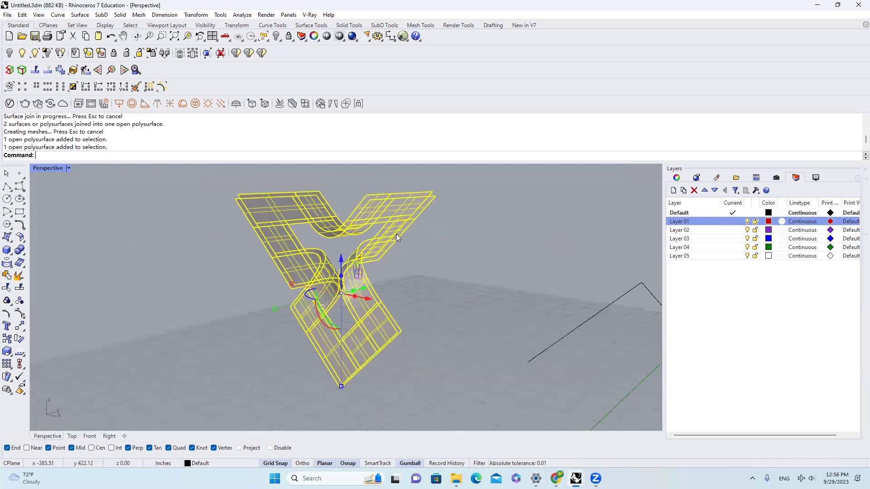
{"action": "type", "text": "DupBorder"}
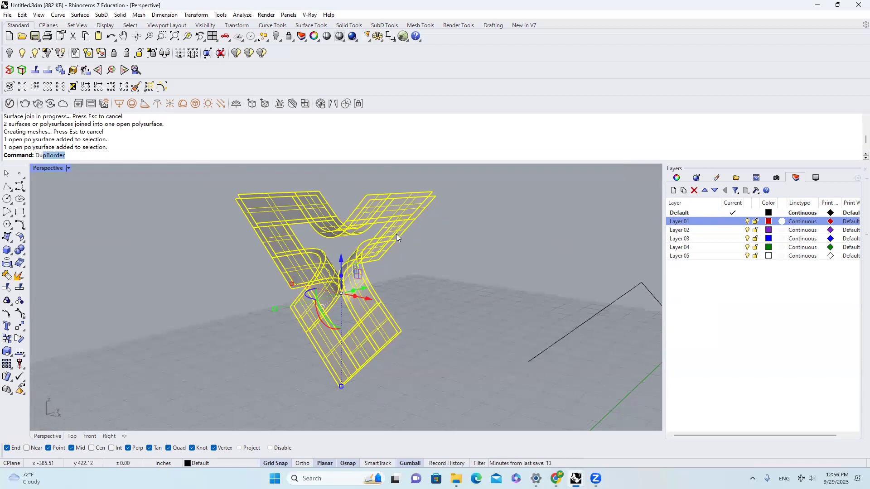
{"action": "key", "text": "Return"}
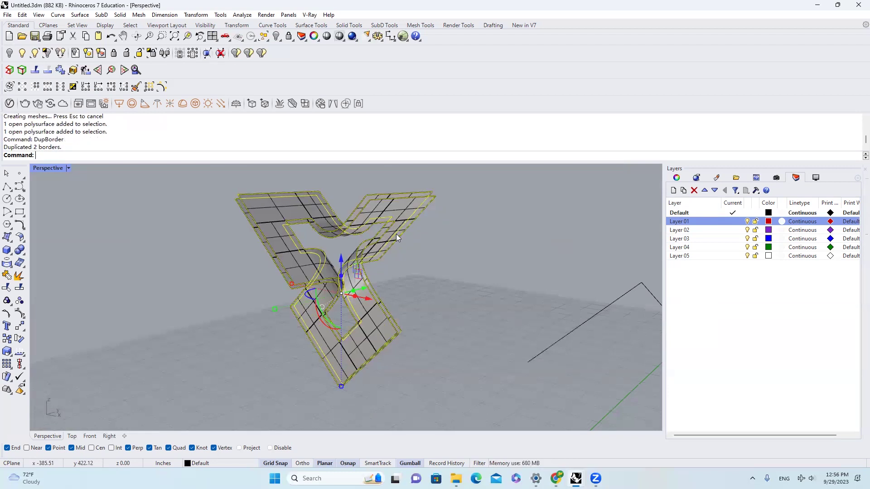
Loft between the two duplicated border curves to close the gap around the shells' edges, keeping the default seam points.
{"action": "type", "text": "Loft"}
{"action": "key", "text": "Return"}
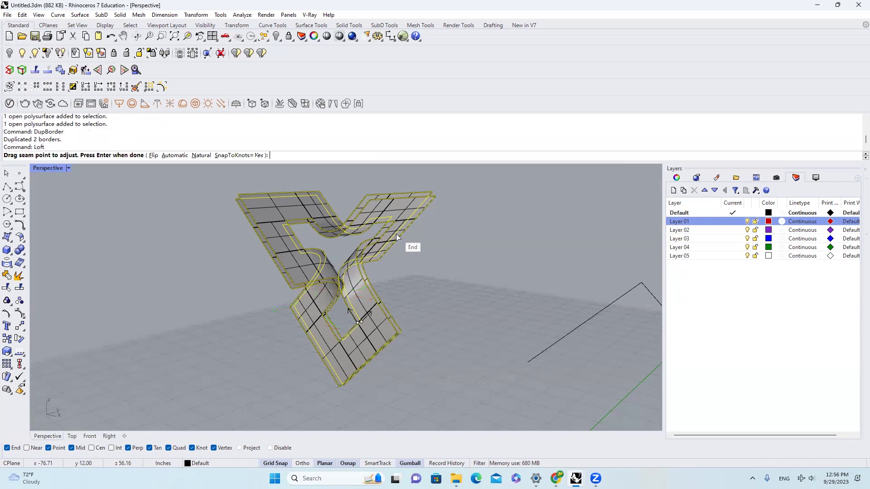
{"action": "key", "text": "Return"}
{"action": "key", "text": "Return"}
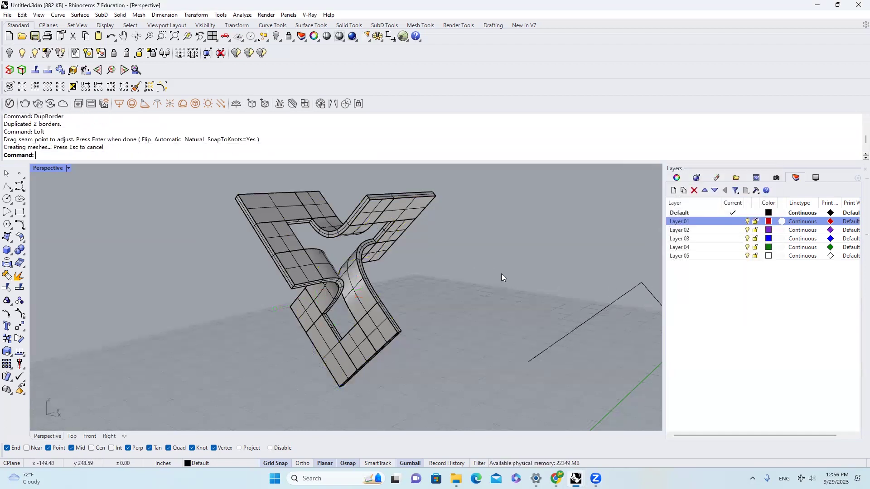
{"action": "right_click_drag", "start_coordinate": [497, 273], "coordinate": [397, 290]}
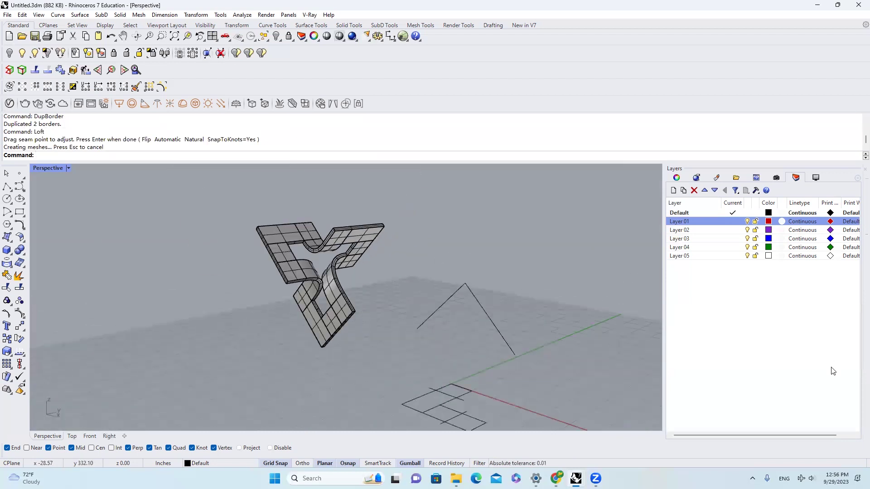